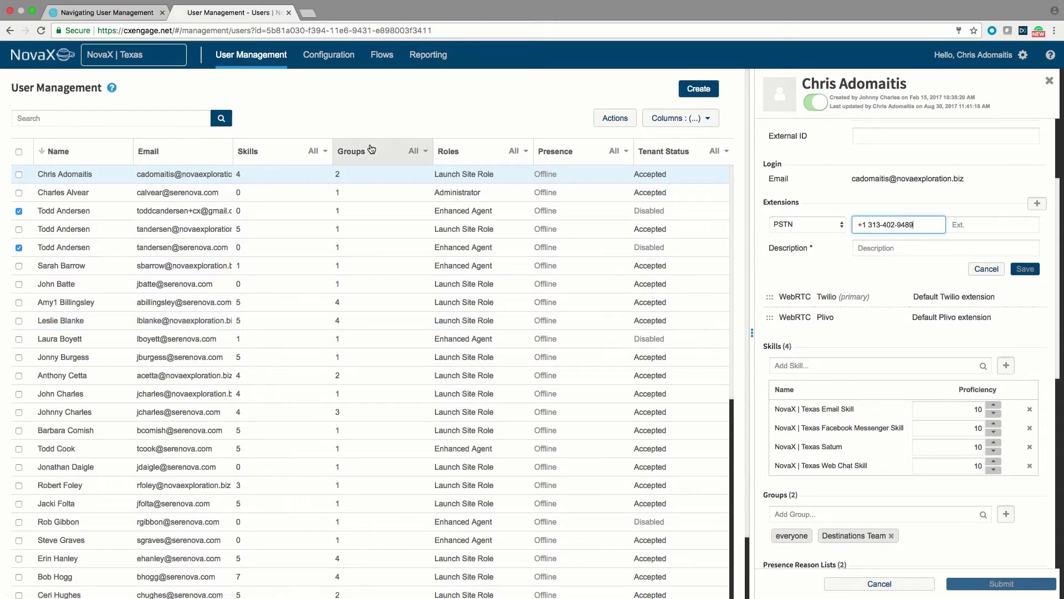
Stay on the Users list and untick both checked user rows in the table
click(271, 60)
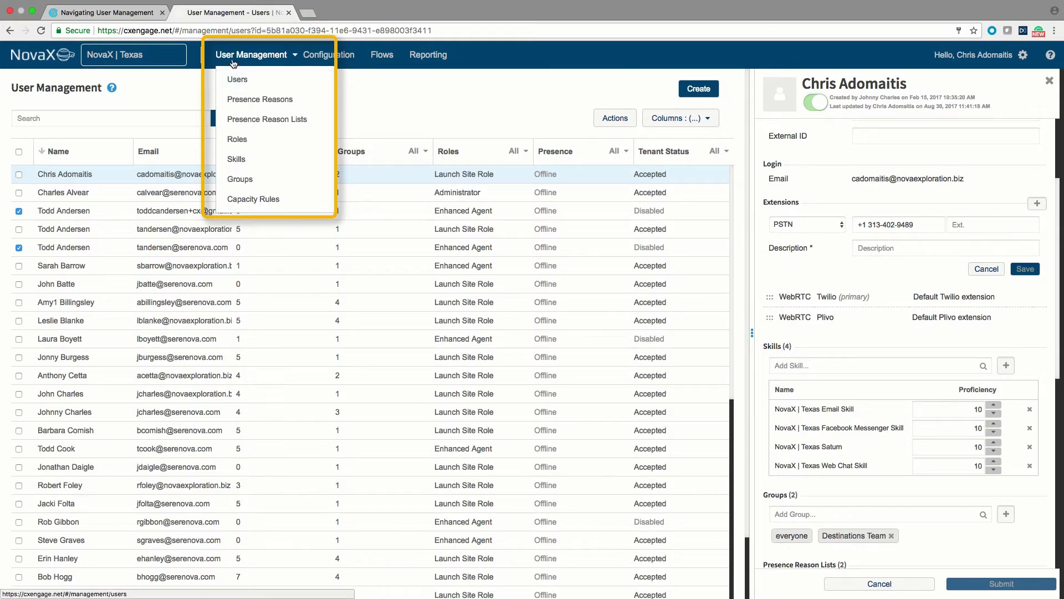
mouse_move(259, 61)
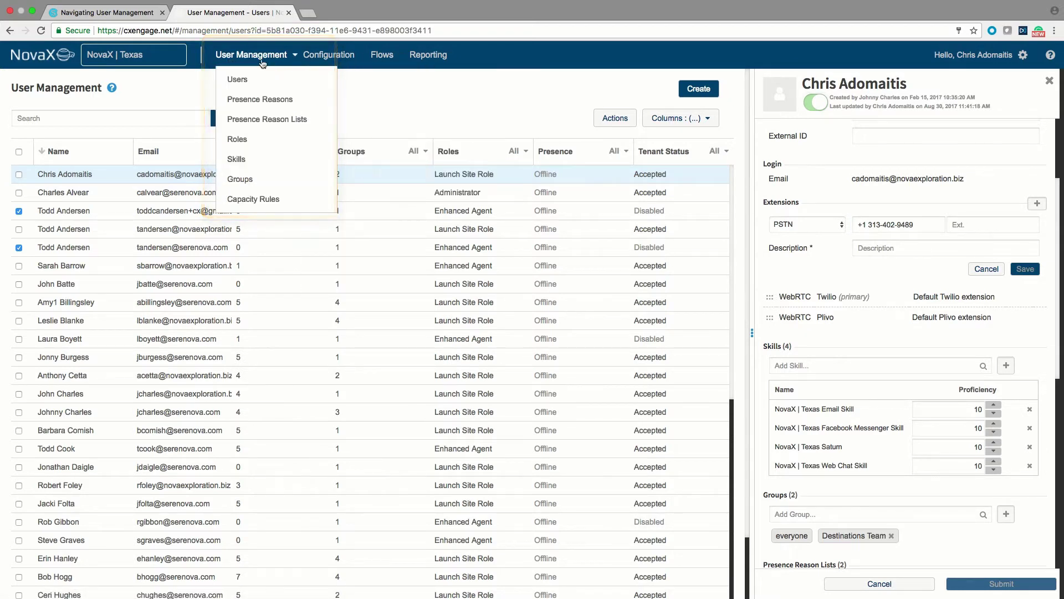
click(239, 80)
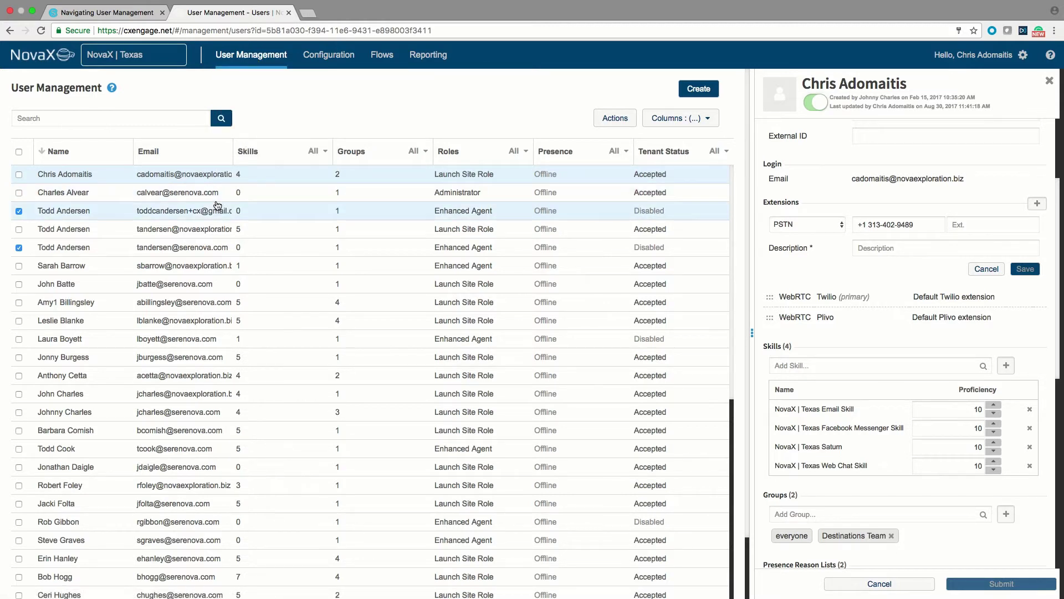
click(19, 211)
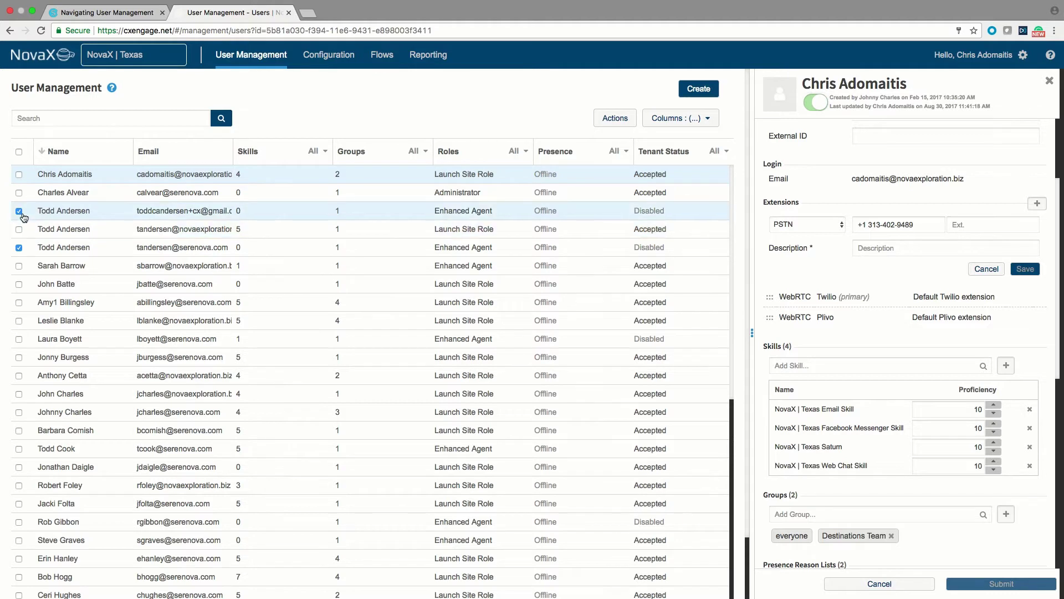
click(20, 247)
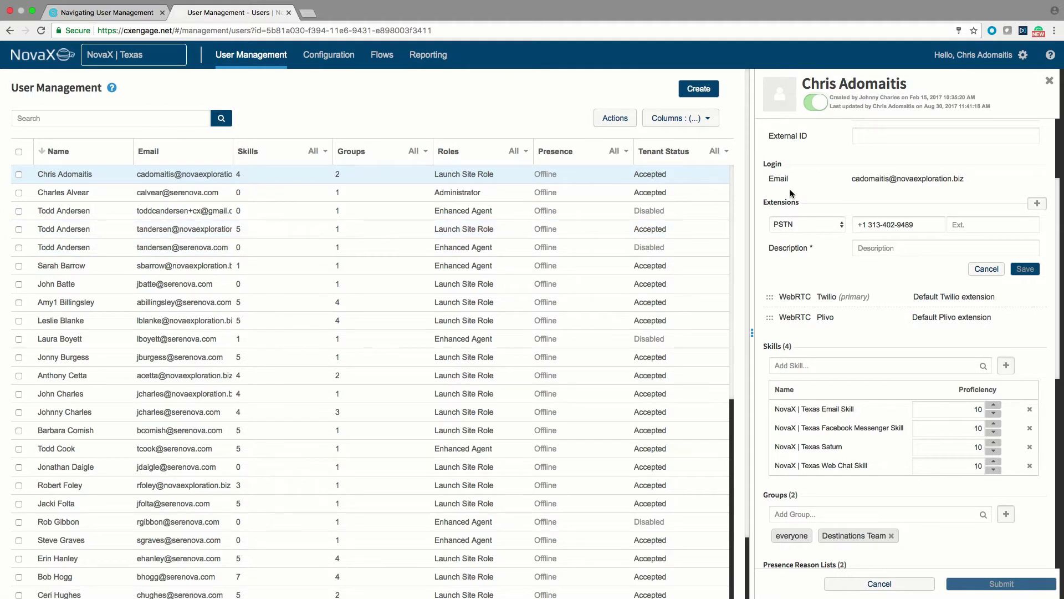
scroll(803, 191, up, 3)
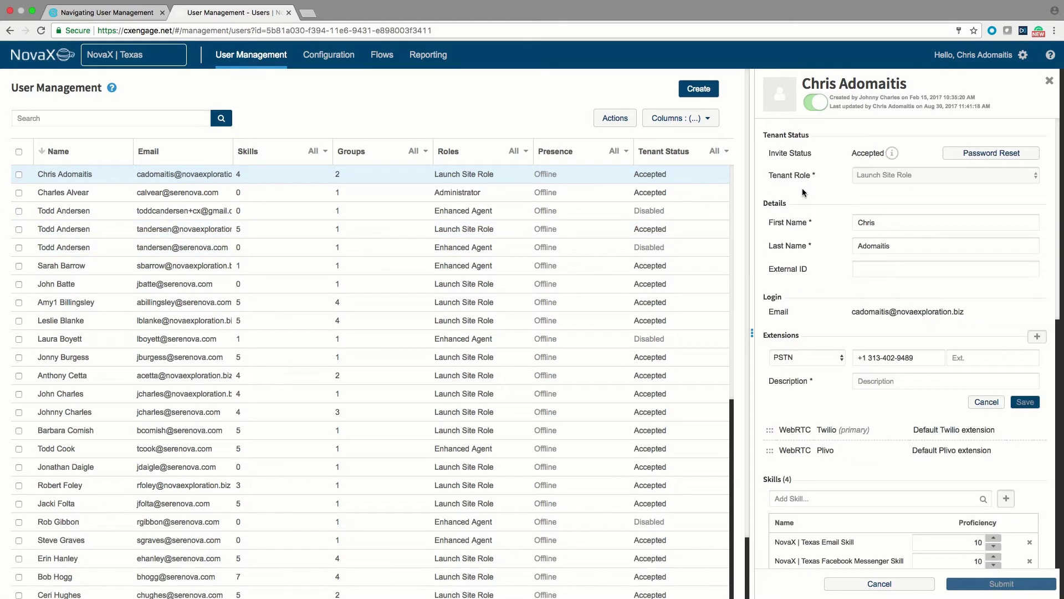
Start a new user and enter a test e-mail address
click(699, 90)
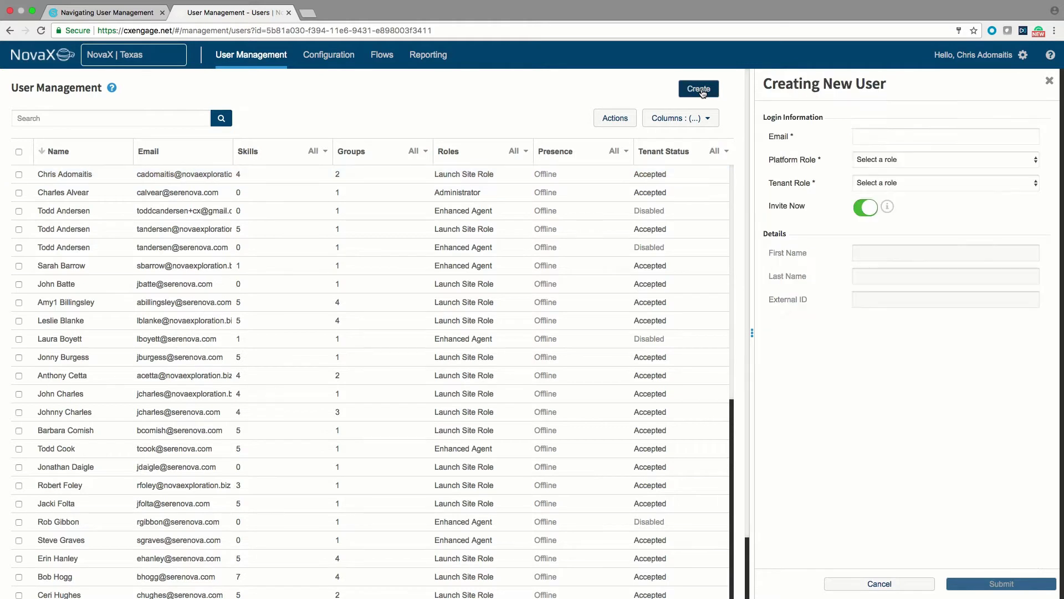
click(895, 138)
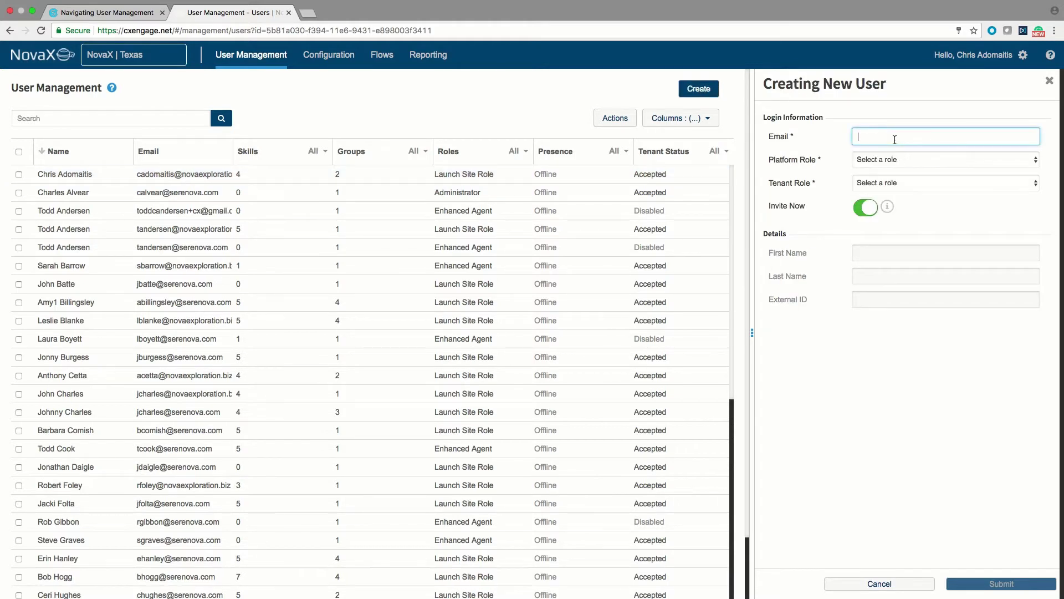
text(JDoe@test.com)
key(super+a)
key(Tab)
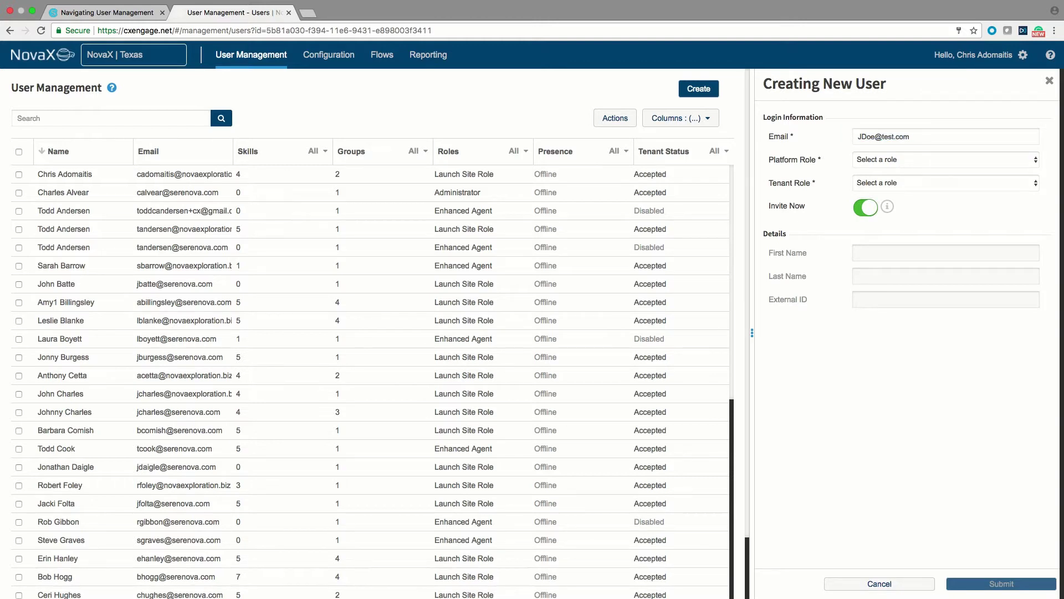
key(Return)
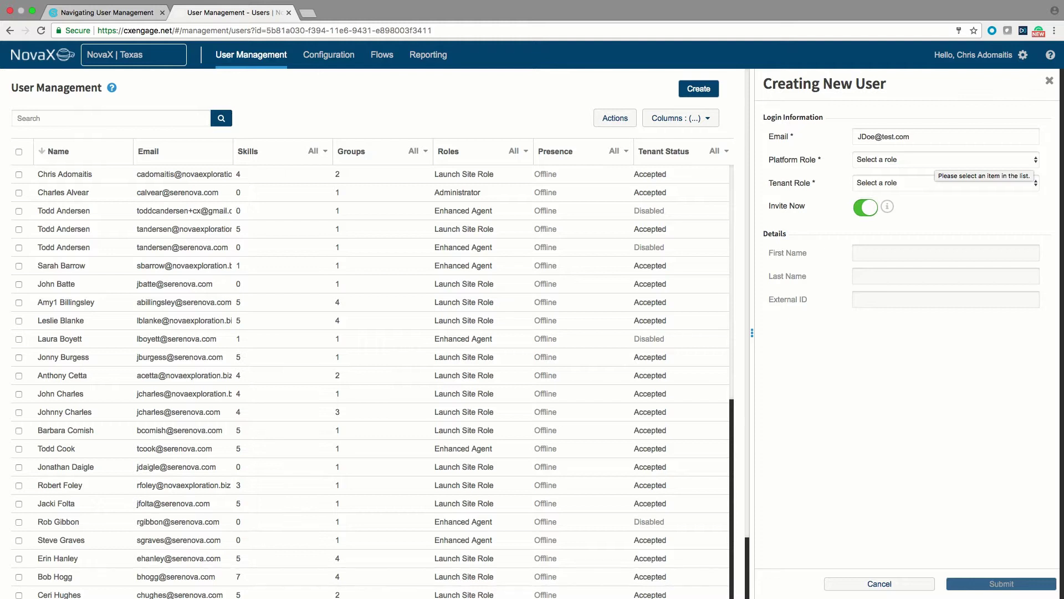
Set the platform role to Platform User and the tenant role to Administrator
click(931, 161)
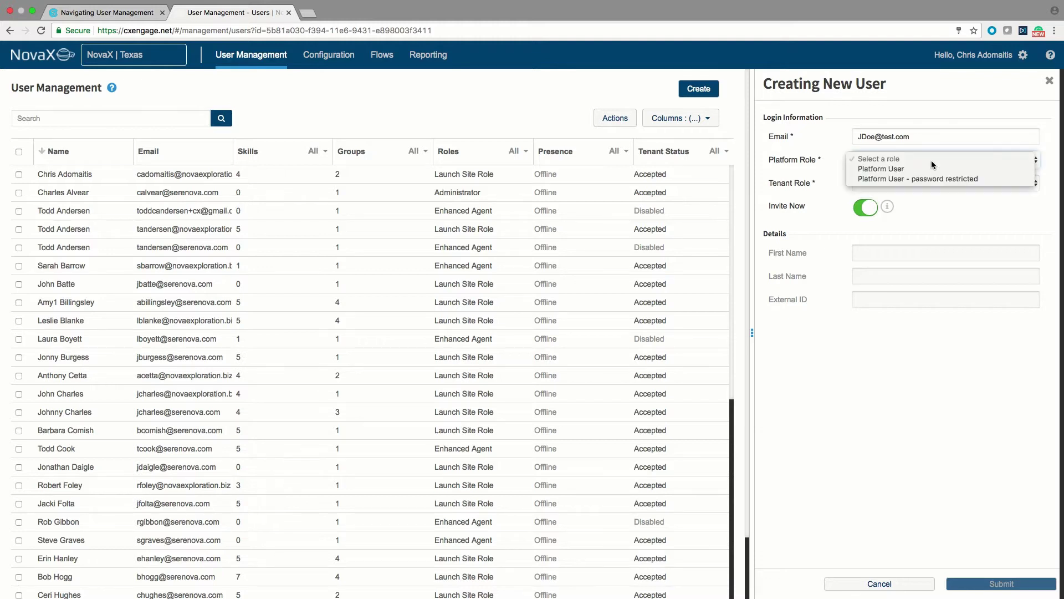
click(885, 173)
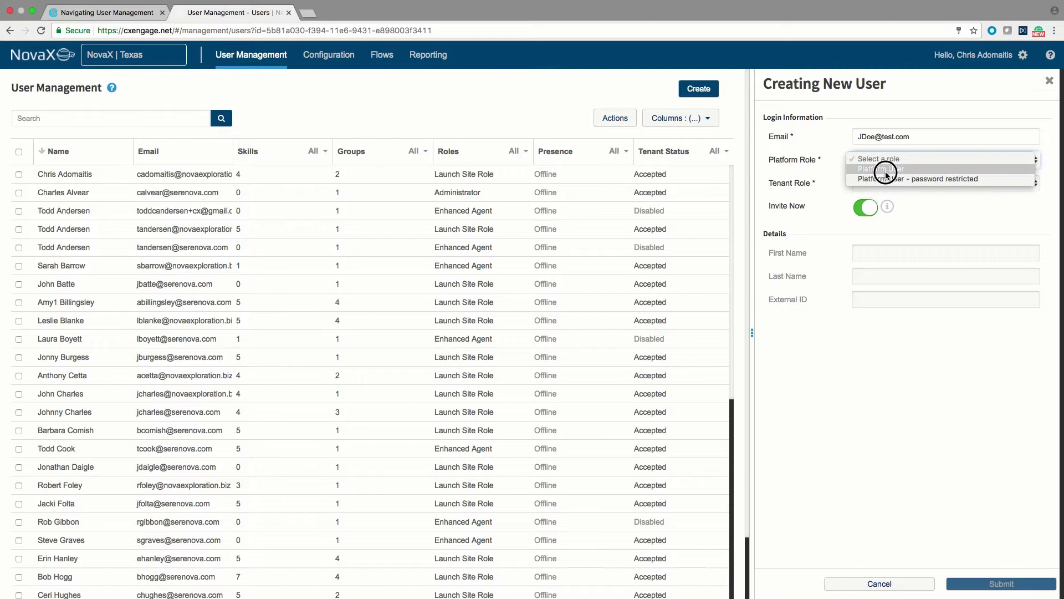
click(892, 183)
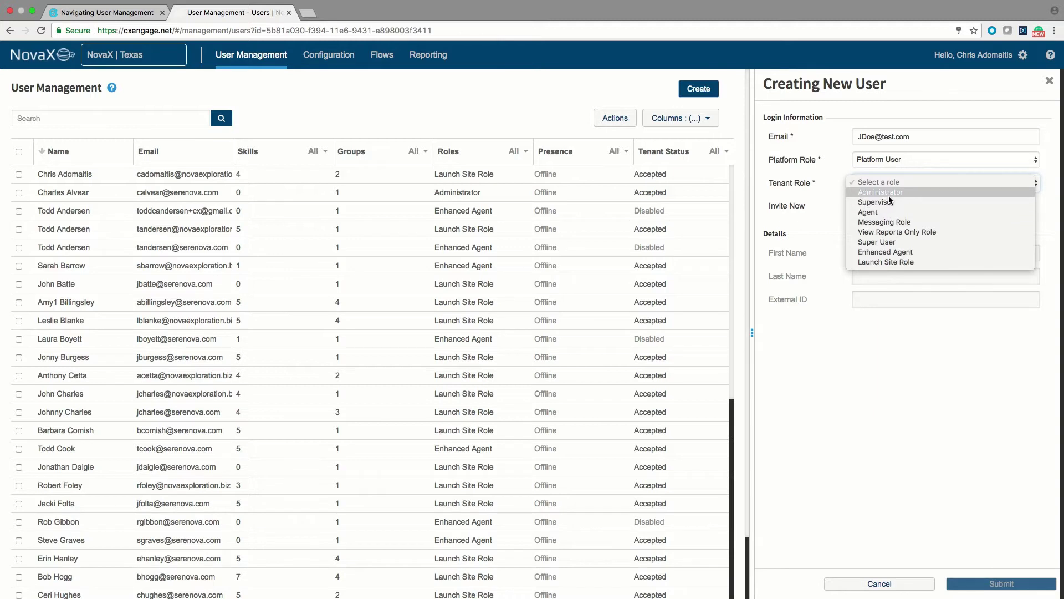
click(887, 193)
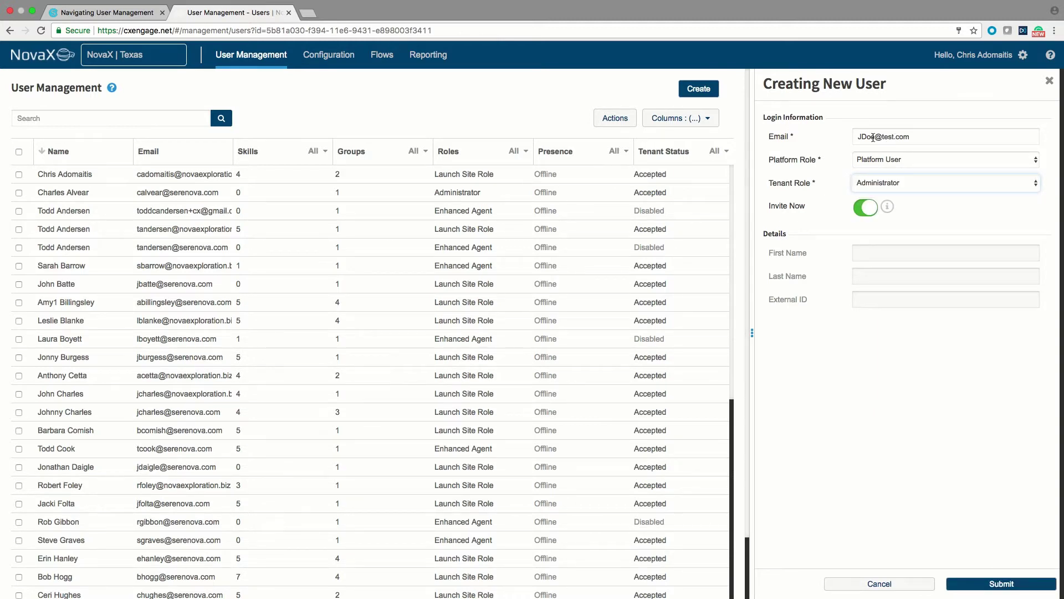
click(874, 138)
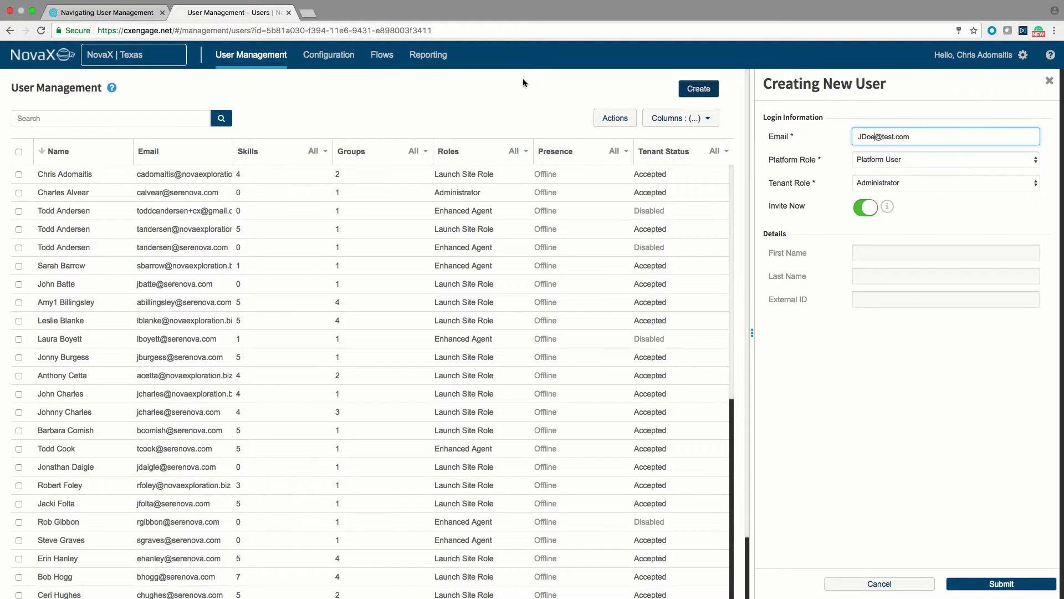
mouse_move(164, 61)
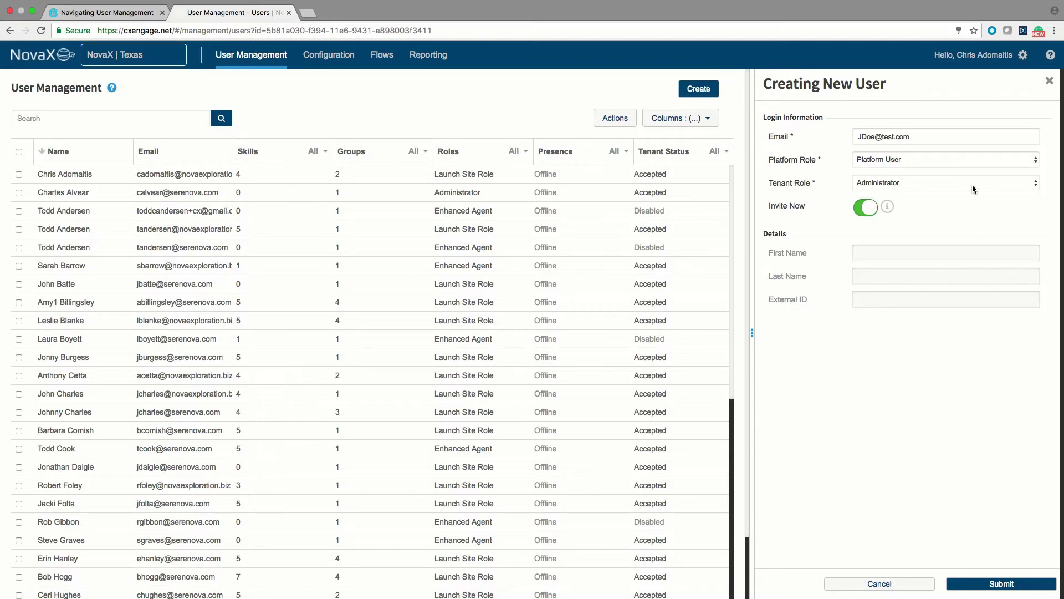
Swap the e-mail for an existing user's address, then cancel and discard the new user
triple_click(916, 137)
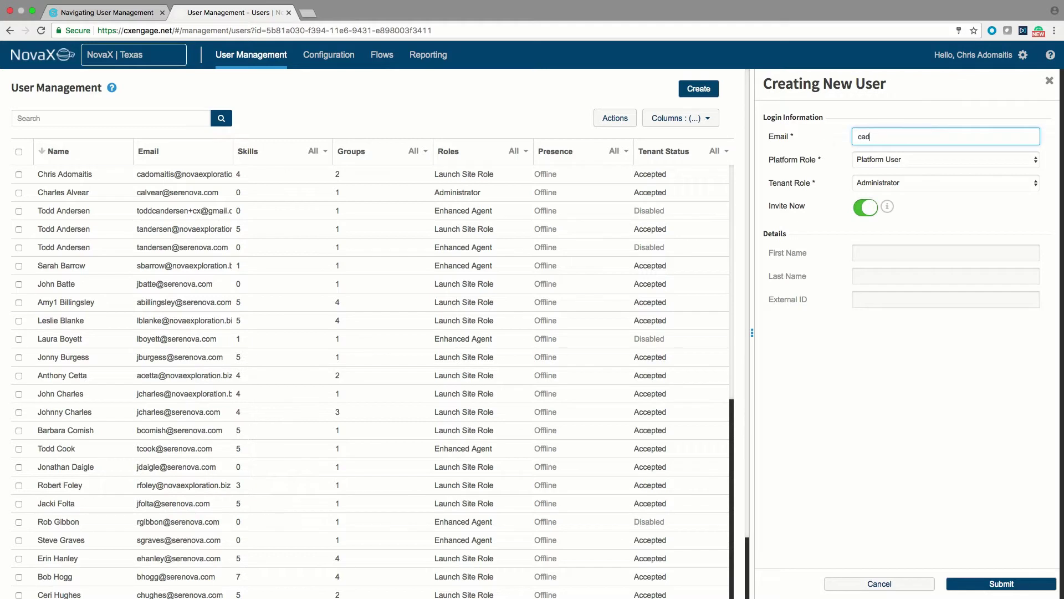
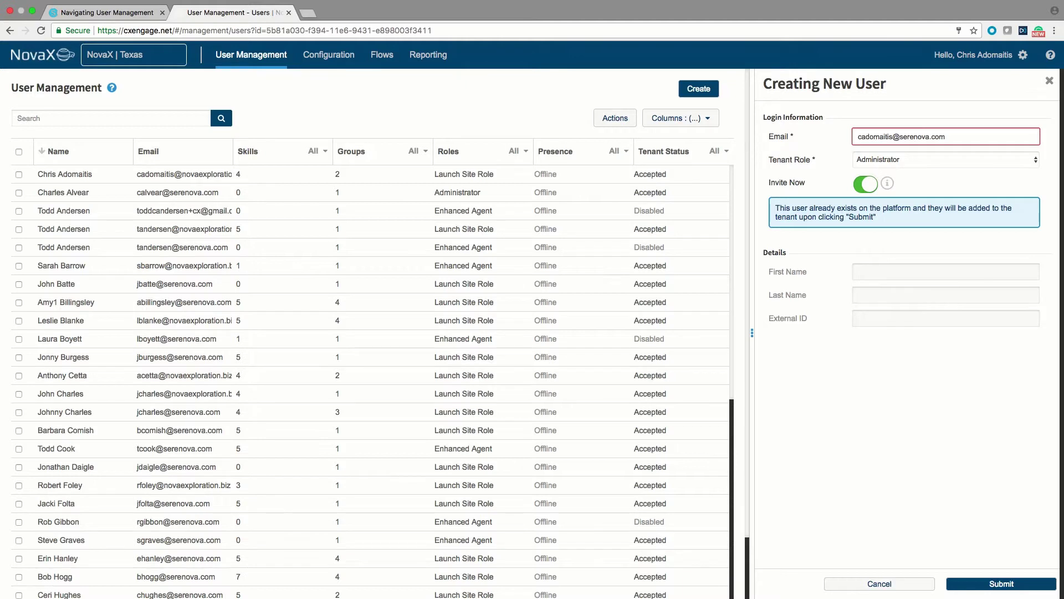
click(879, 583)
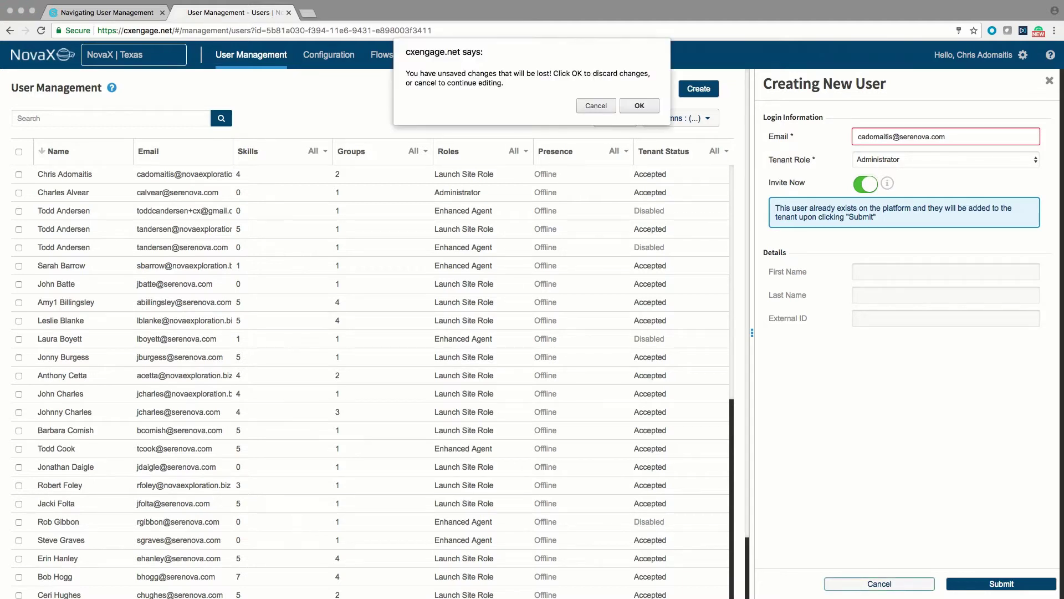
key(Return)
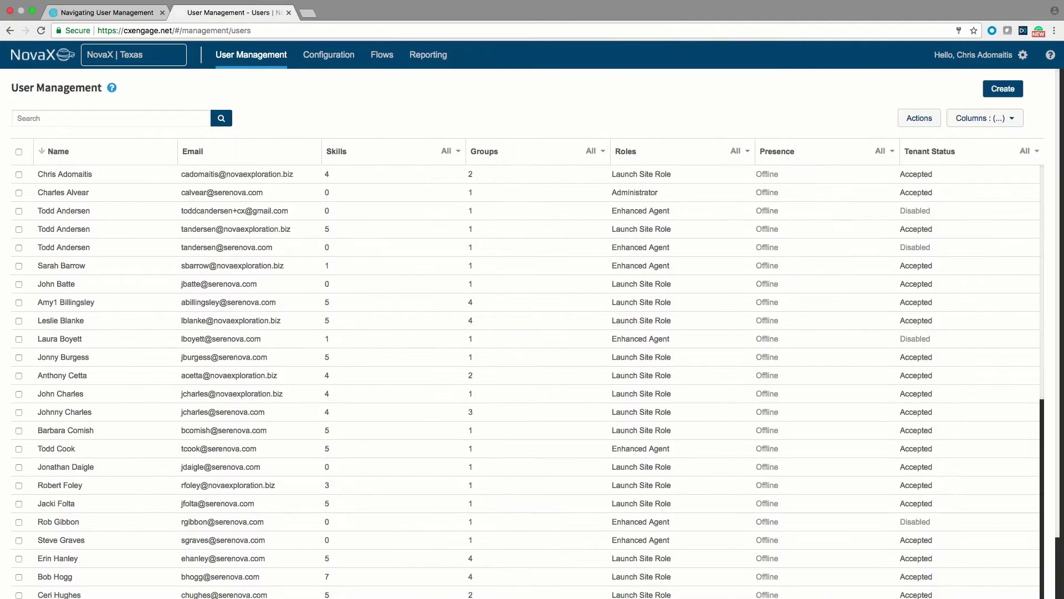
Open the first user's profile and scroll down to their groups and presence reason lists
click(64, 174)
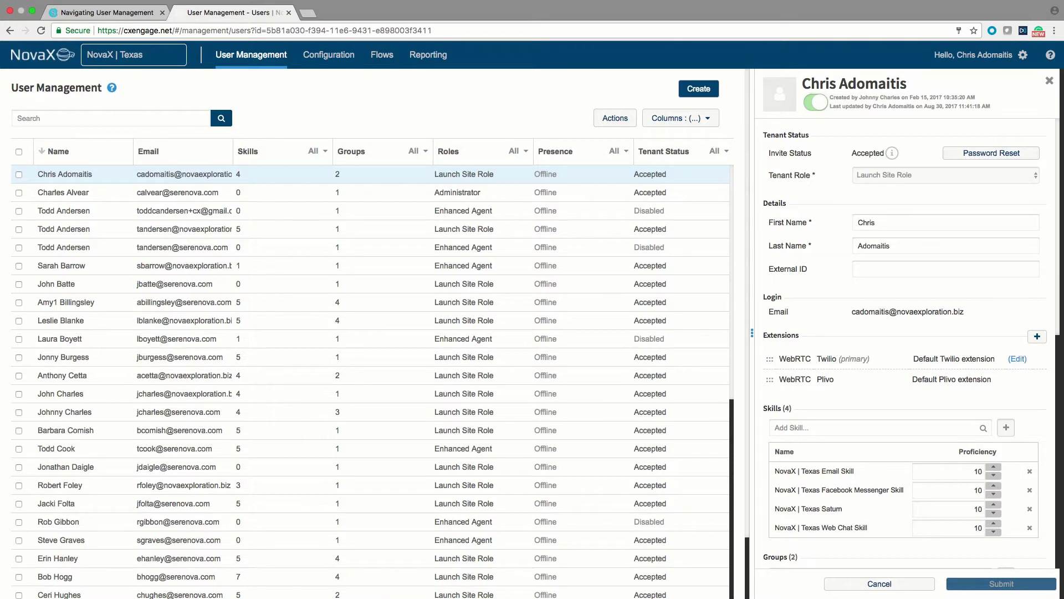
key(Tab)
key(Tab)
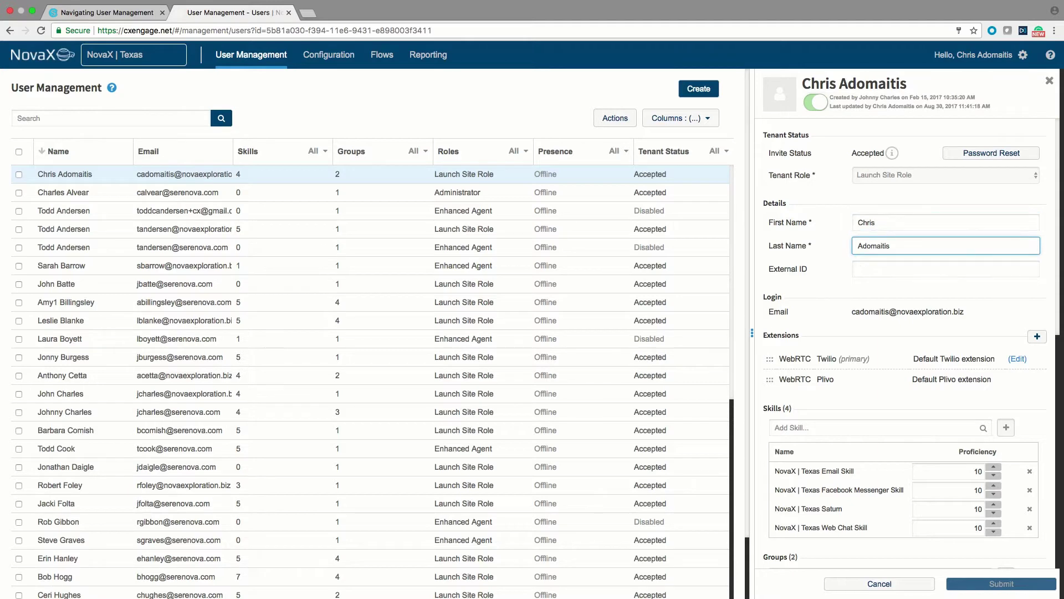
scroll(904, 332, down, 3)
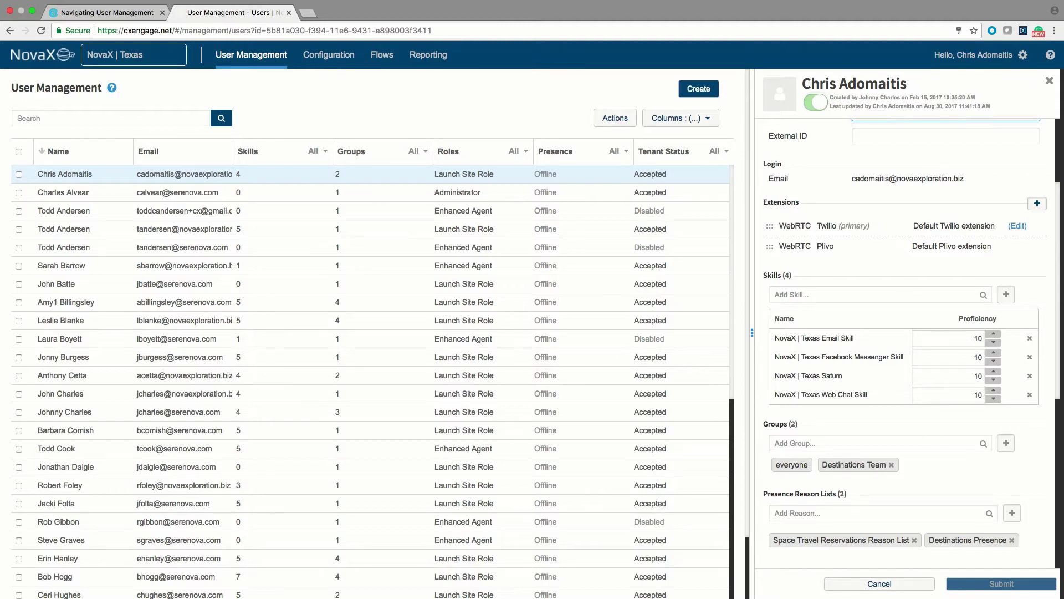
click(1036, 204)
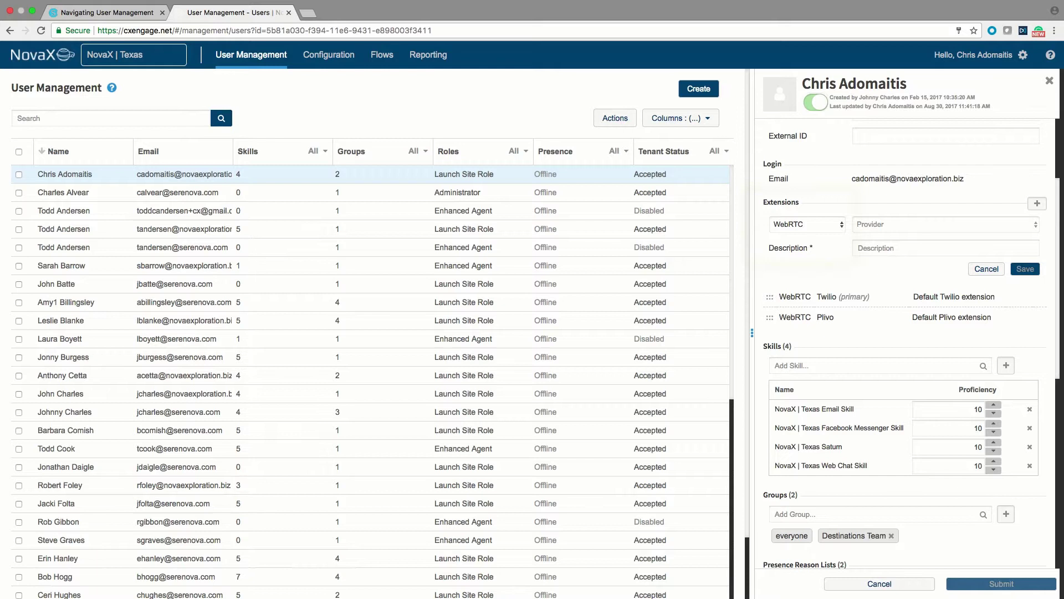
click(803, 225)
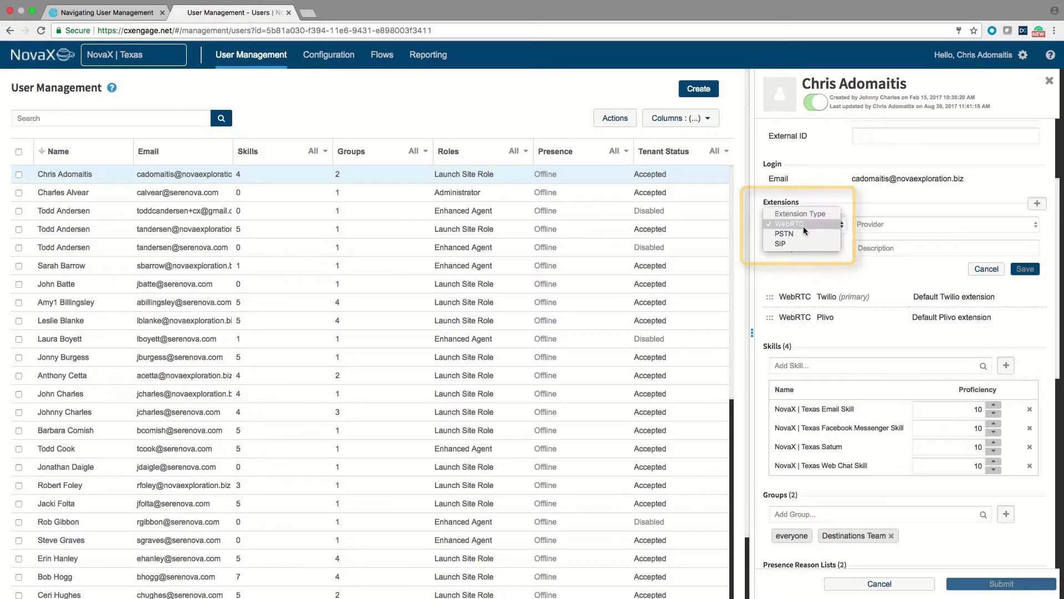
click(802, 234)
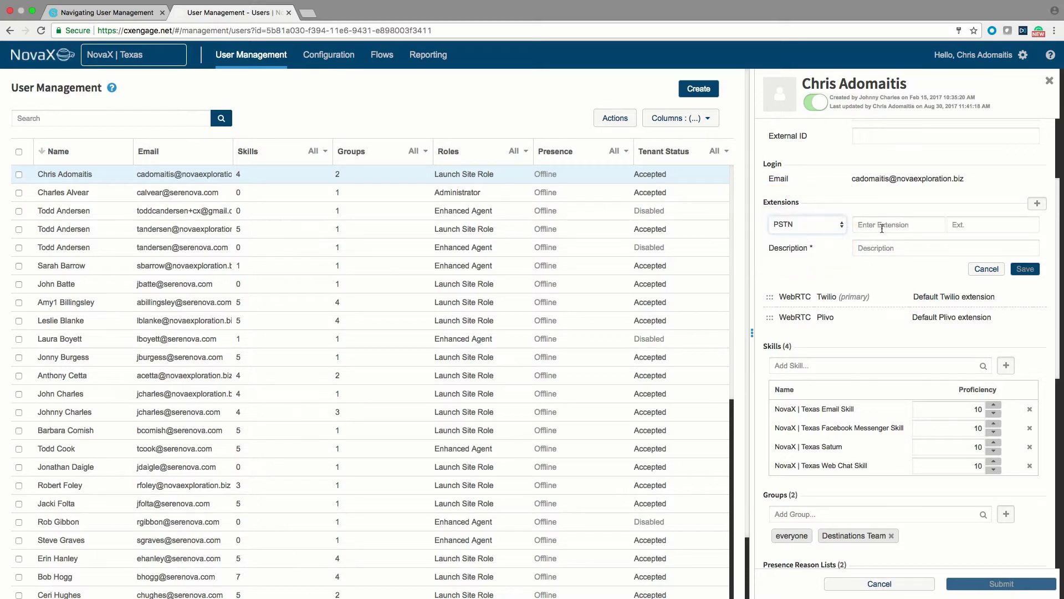
click(885, 228)
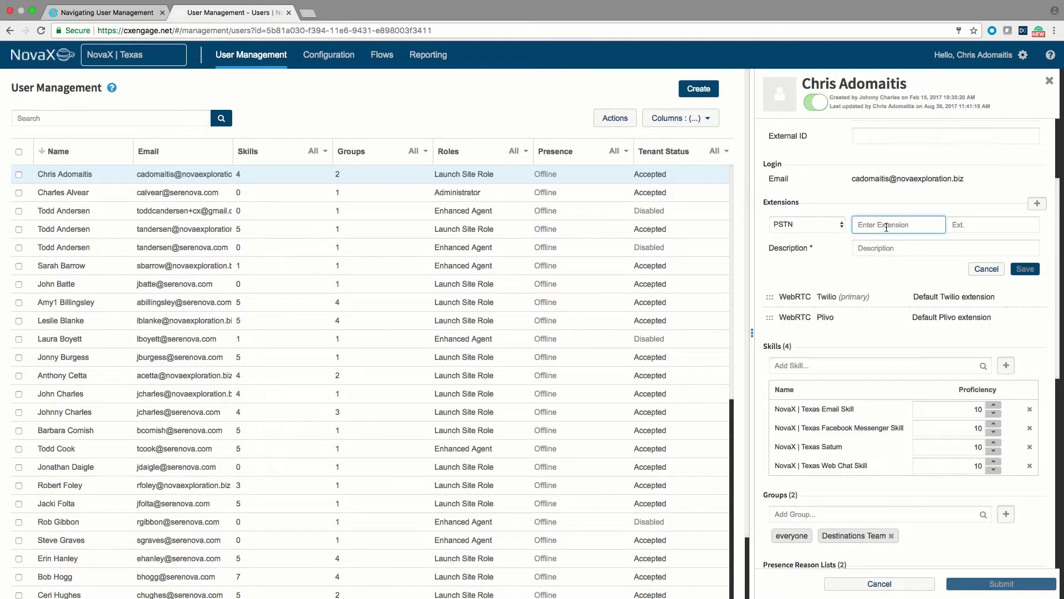
text(+15552222222)
click(887, 248)
text(Ce)
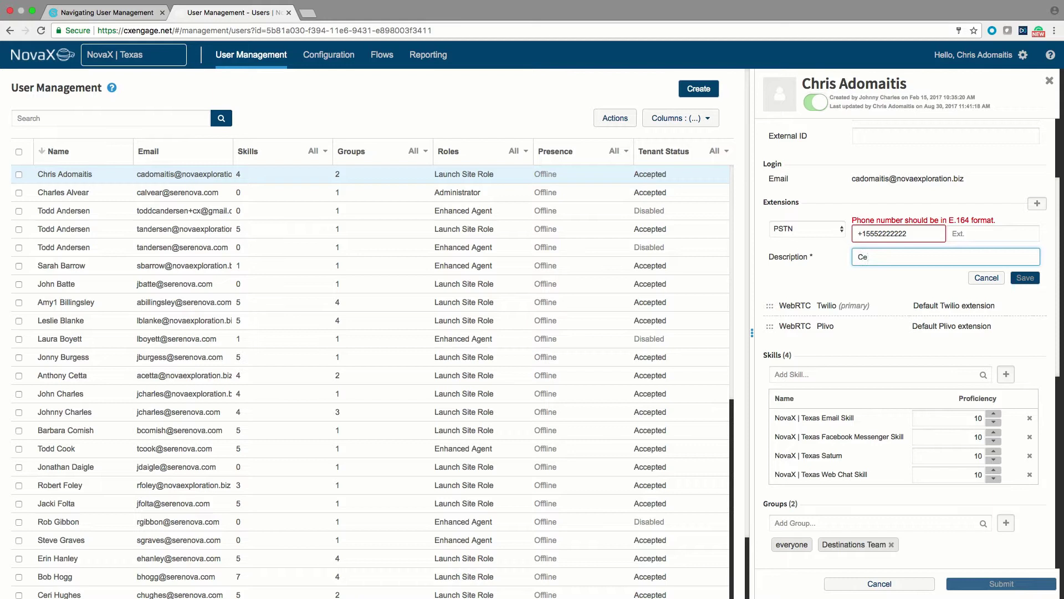
text(ll Phone)
Examine the phone number's country code after the E.164 error, then cancel the extension
click(862, 233)
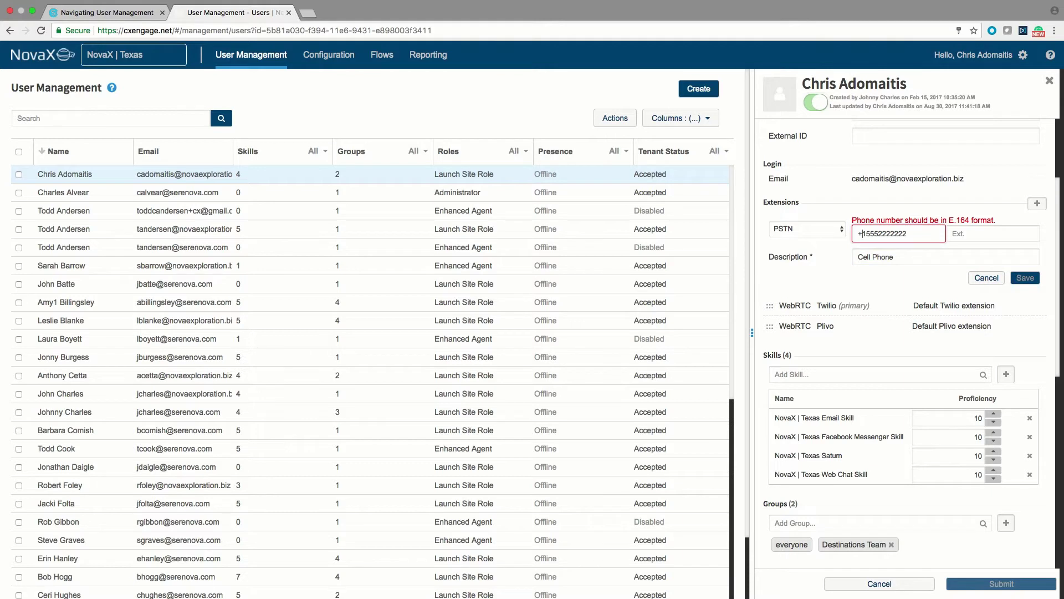
drag(858, 234, 866, 233)
click(858, 233)
key(shift+Right)
key(Right)
key(shift+Right)
key(Right)
key(shift+Right)
key(shift+Right)
key(shift+Right)
key(shift+Right)
key(shift+Right)
key(shift+Right)
key(shift+Right)
key(shift+Right)
key(shift+Right)
key(shift+Right)
click(893, 233)
key(super+a)
click(987, 278)
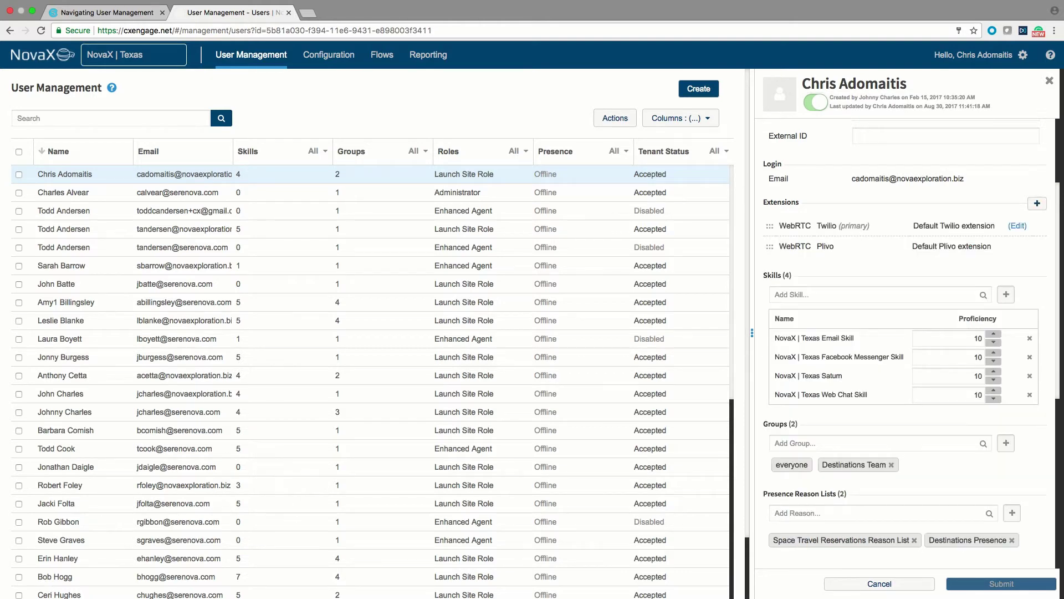
scroll(903, 333, down, 3)
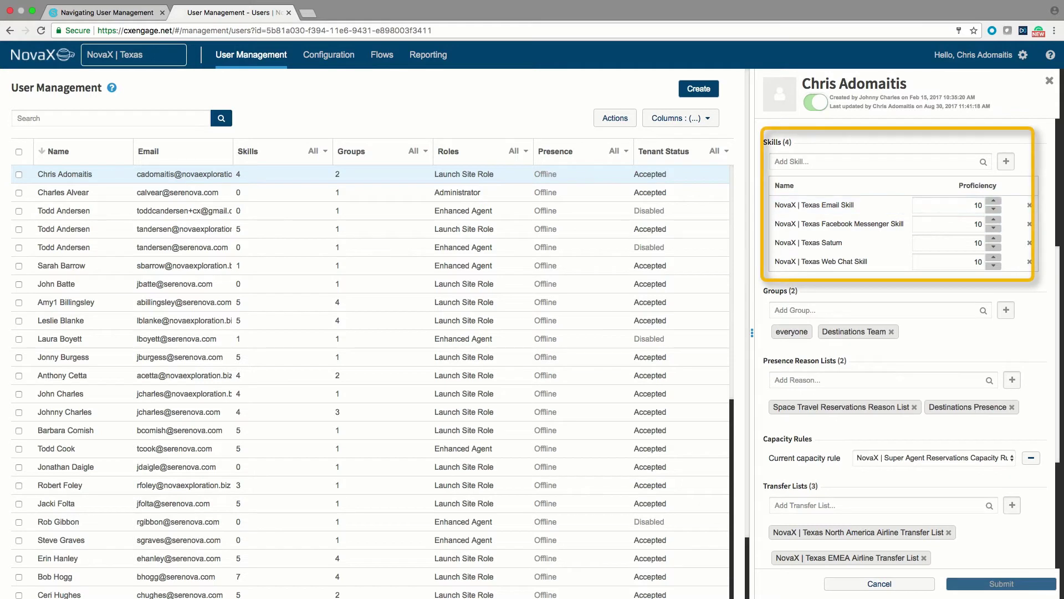
click(876, 161)
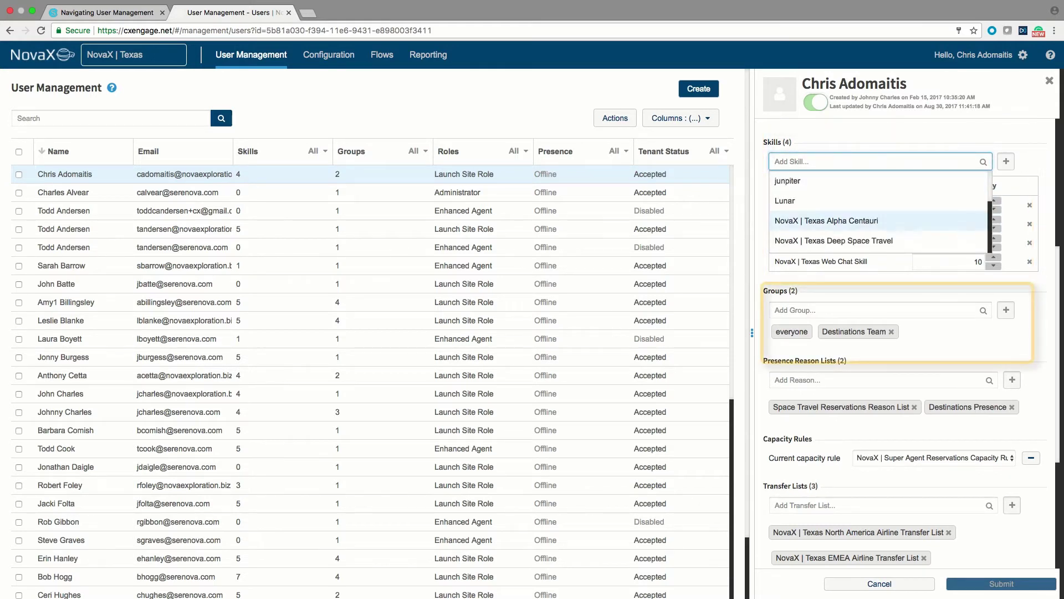
key(Escape)
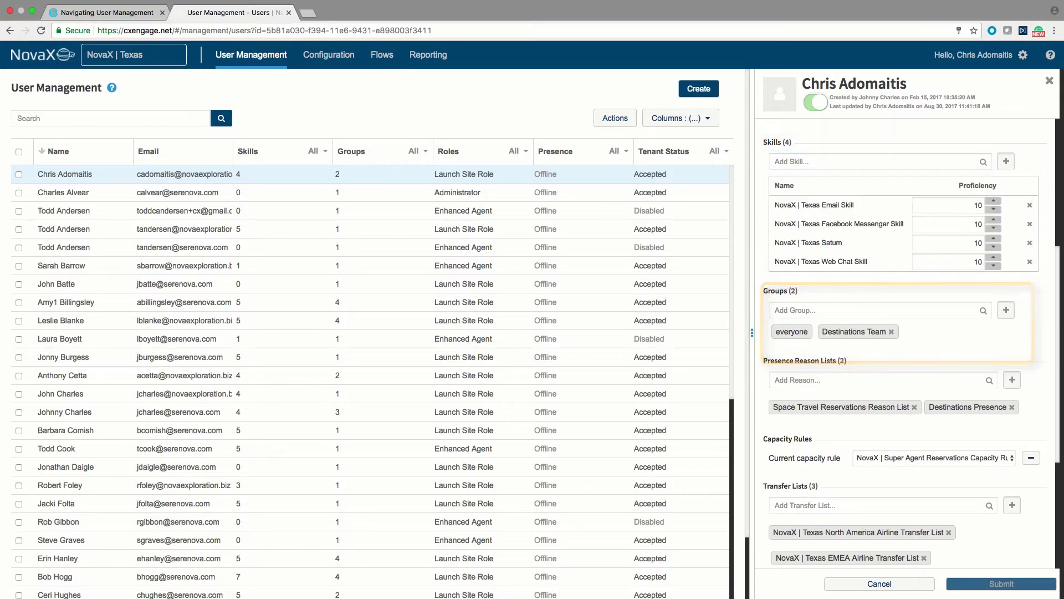
click(876, 310)
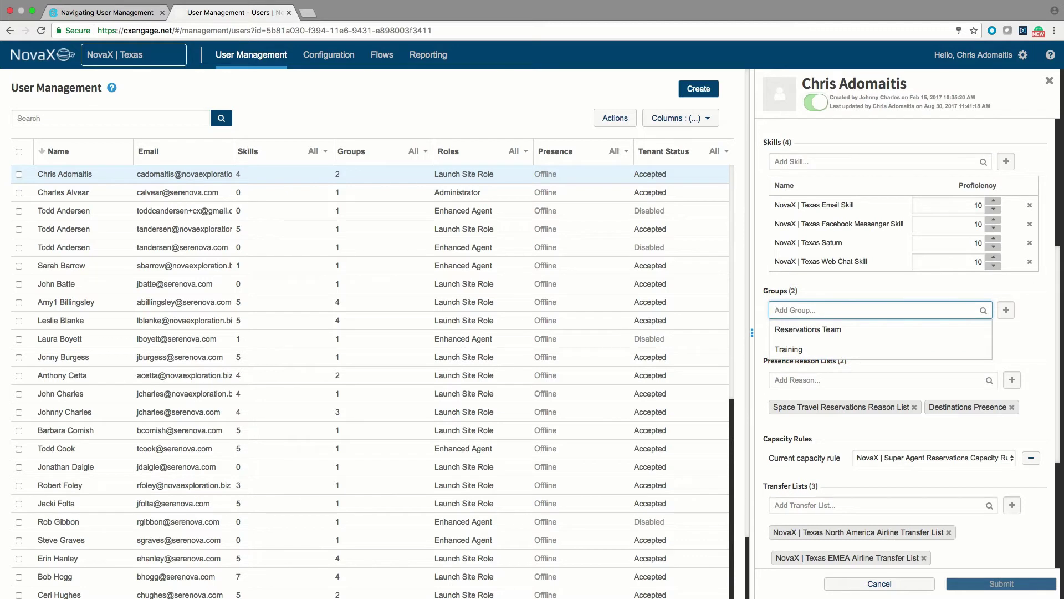
key(Escape)
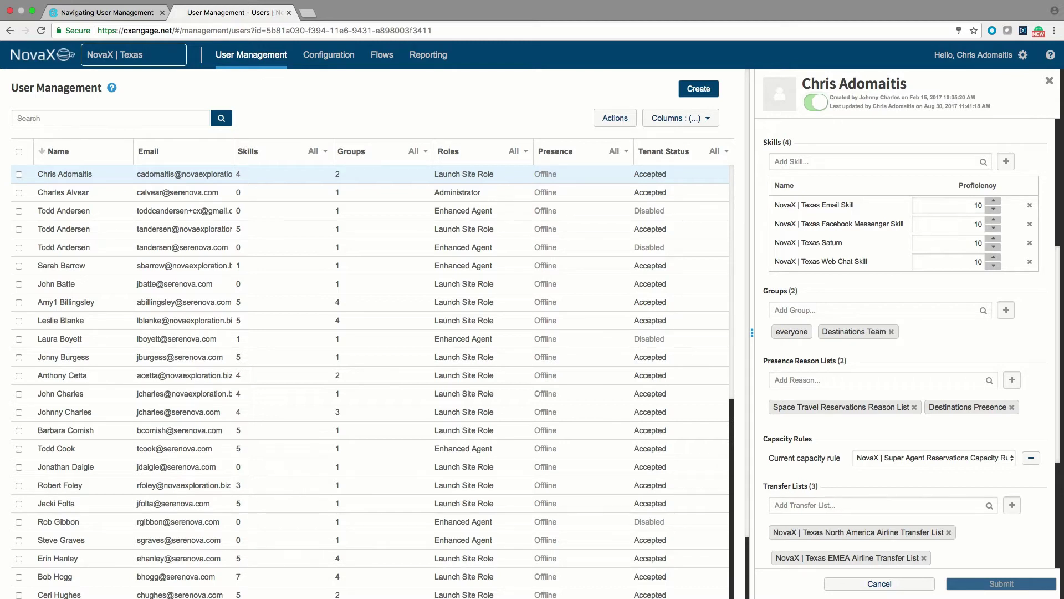
scroll(905, 344, down, 3)
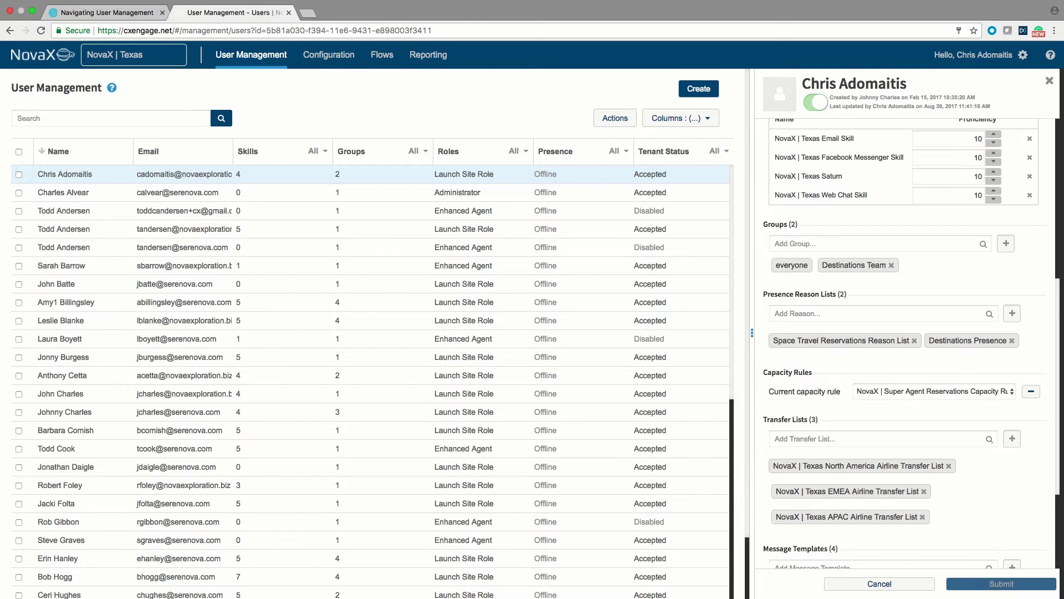
scroll(903, 344, down, 3)
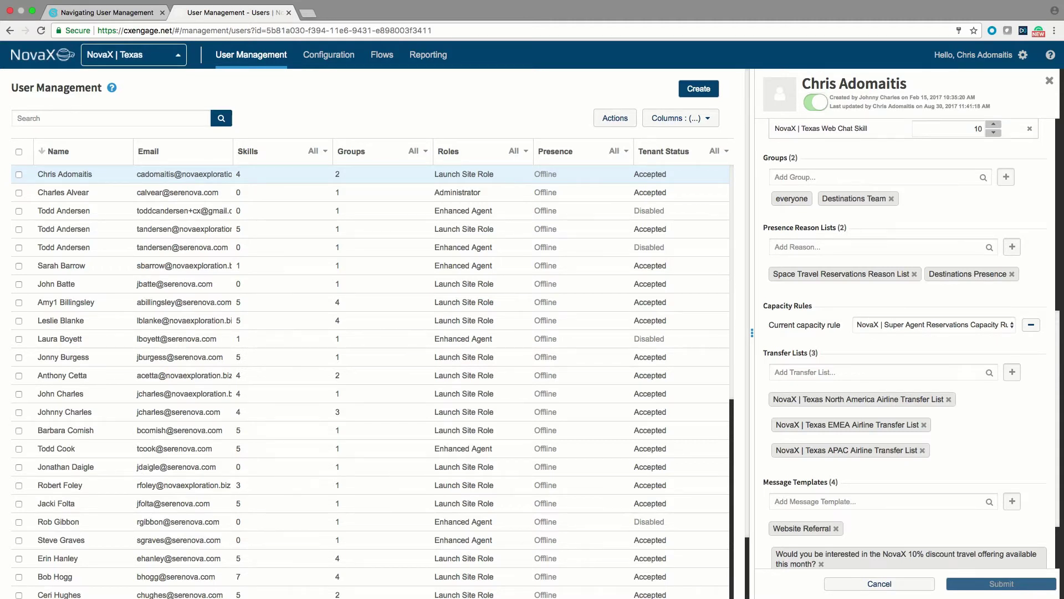
scroll(909, 344, down, 3)
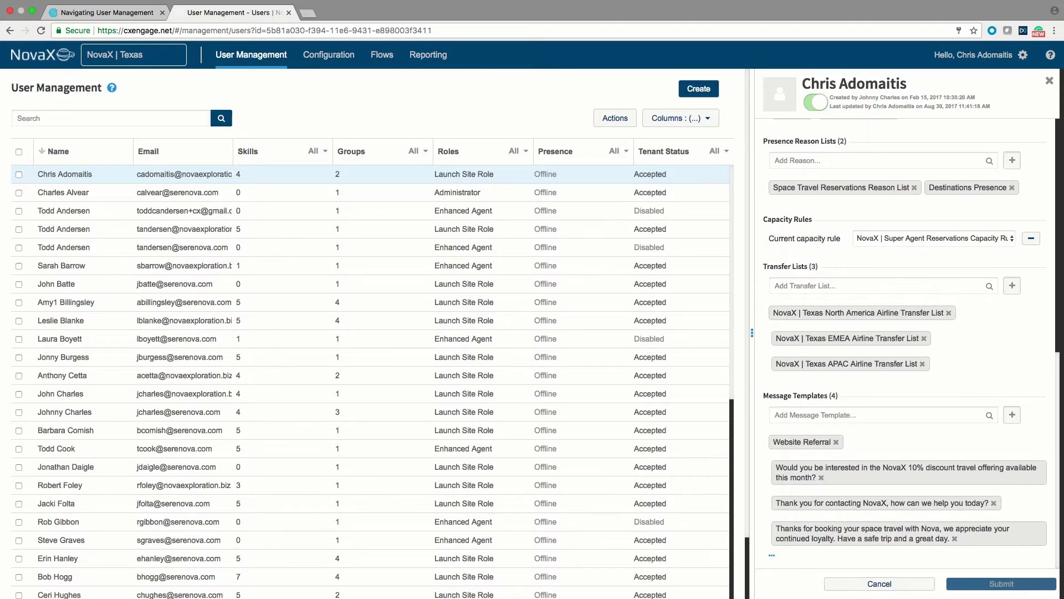
Close the user's details and search the user list for "and"
click(880, 584)
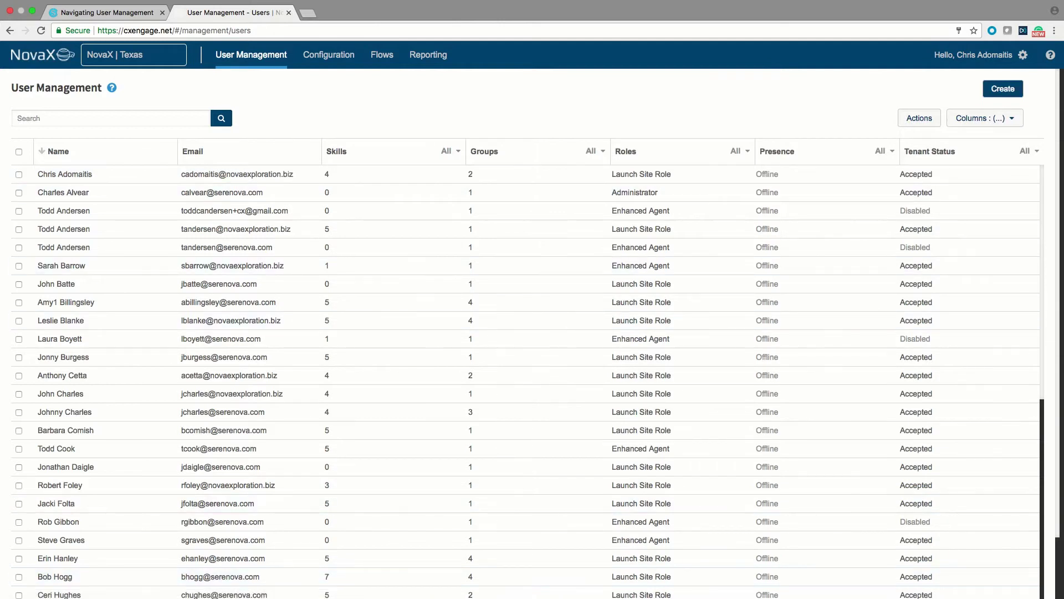
click(111, 118)
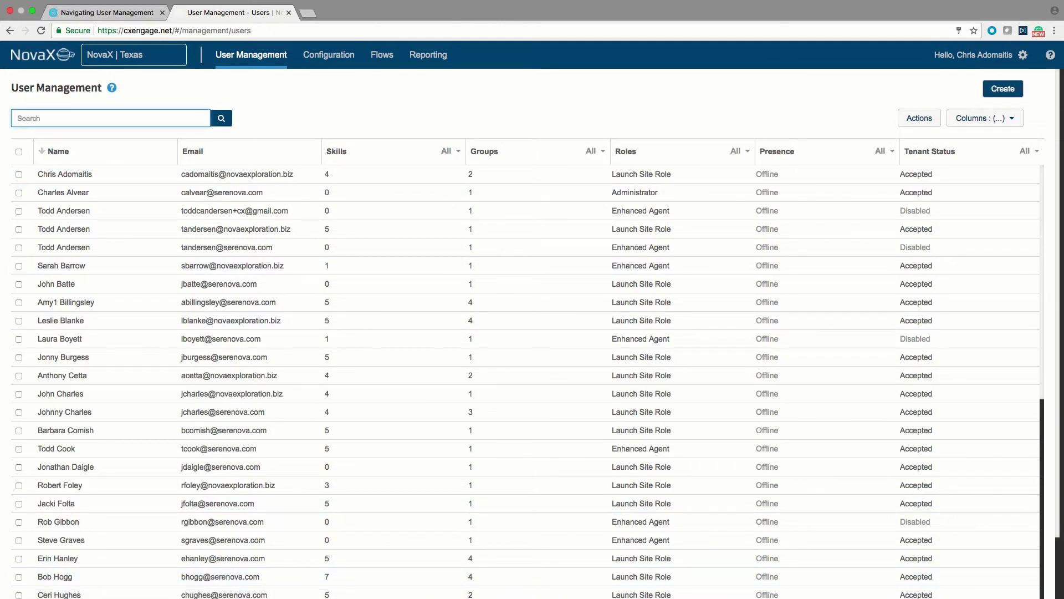
text(and)
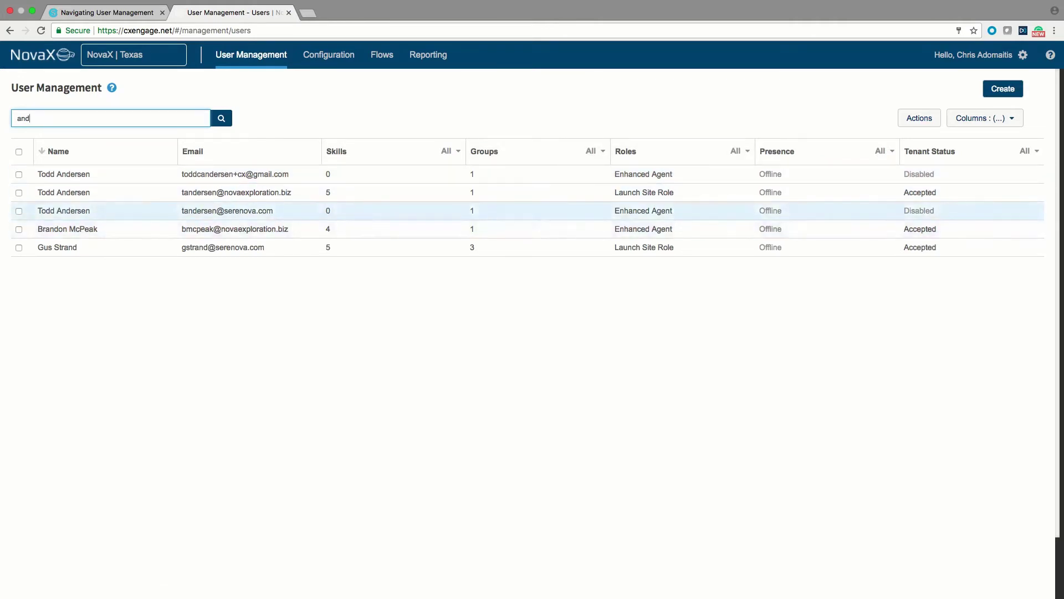
Check three matching users, toggle Enable/Disable Users on and off, then cancel
click(19, 211)
click(19, 229)
click(19, 174)
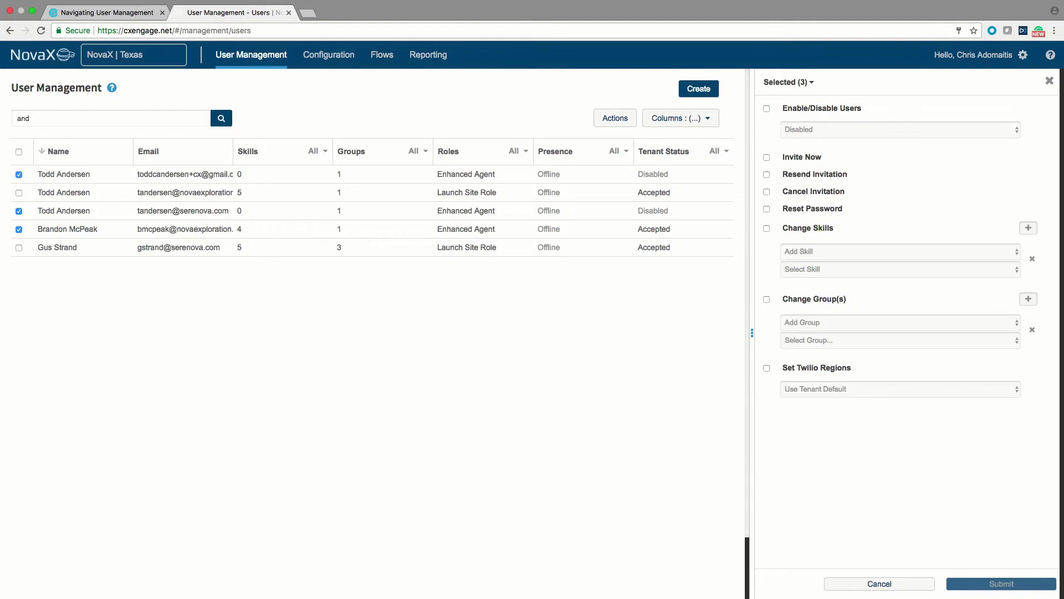
click(767, 109)
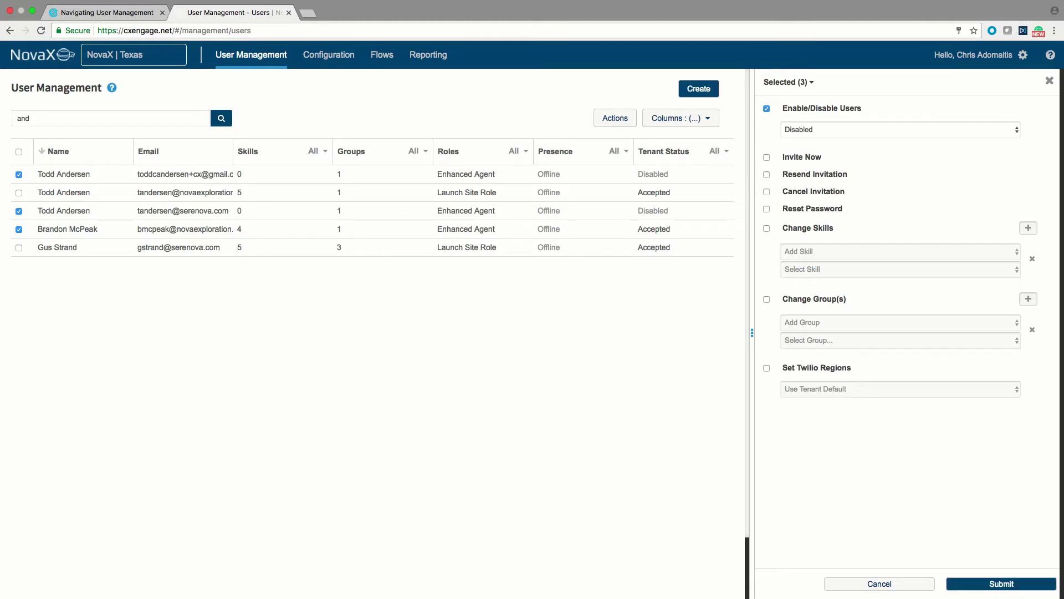
click(767, 108)
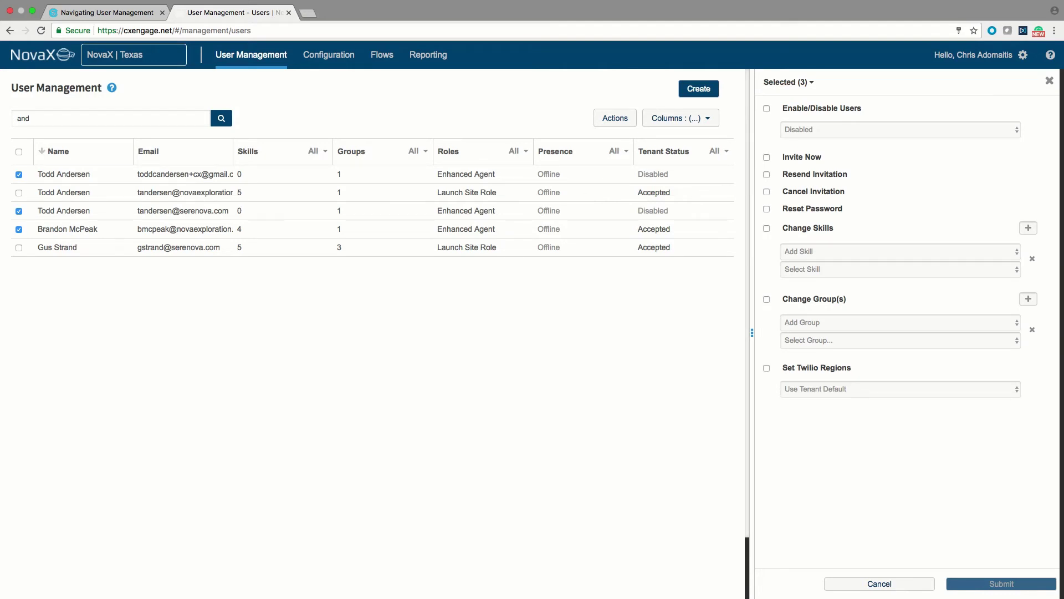
click(879, 583)
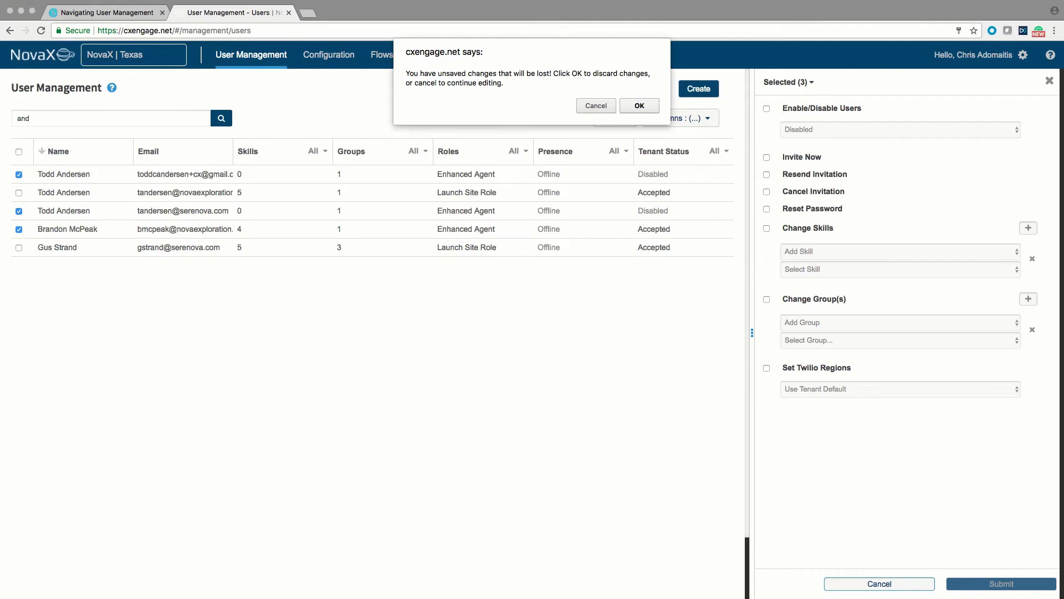
Back out of the discard prompt and switch to the Roles page
key(Return)
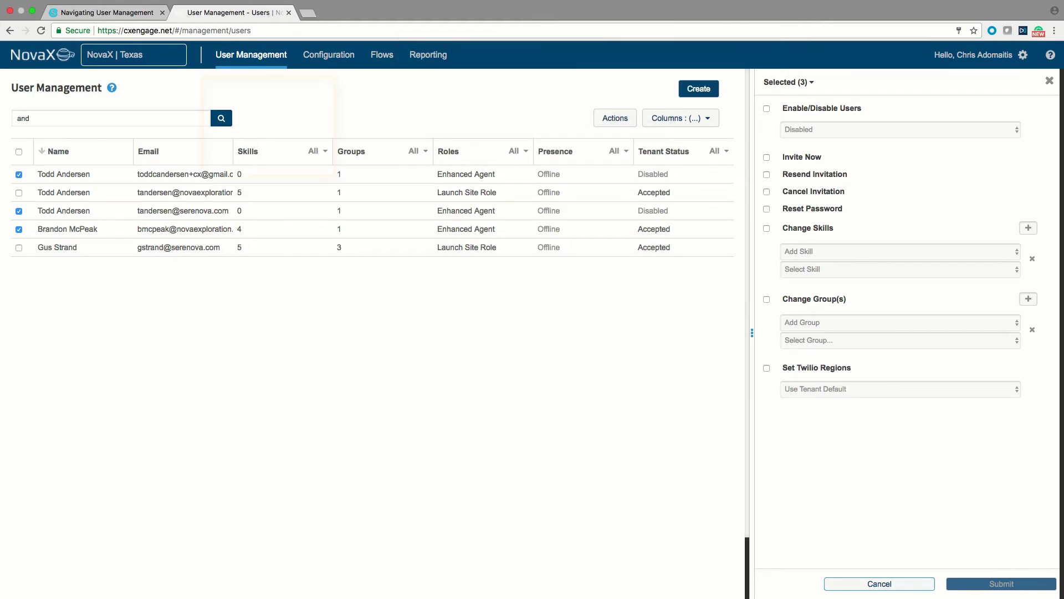
mouse_move(251, 54)
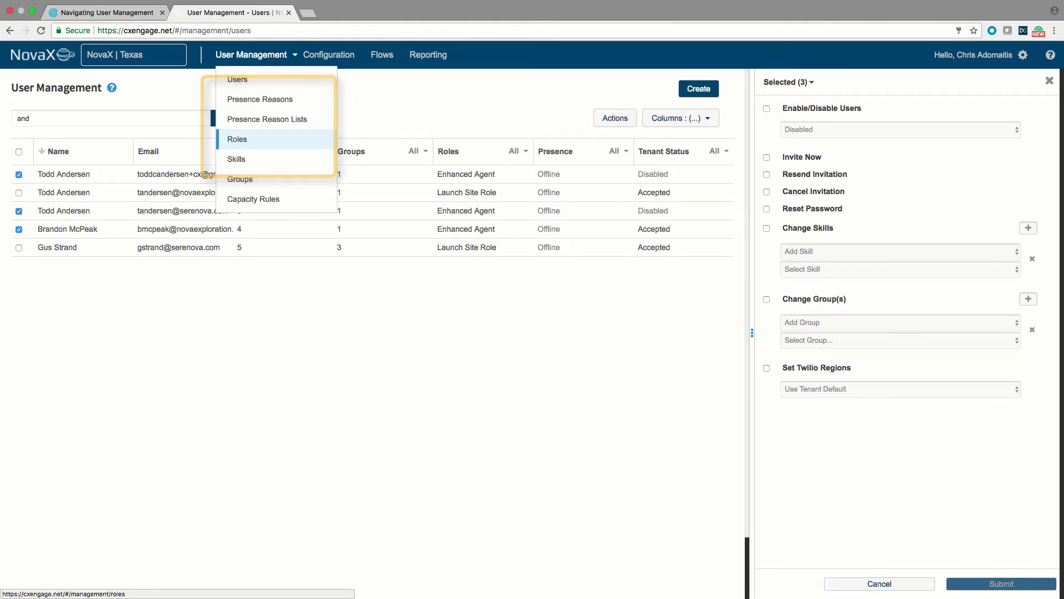
click(237, 139)
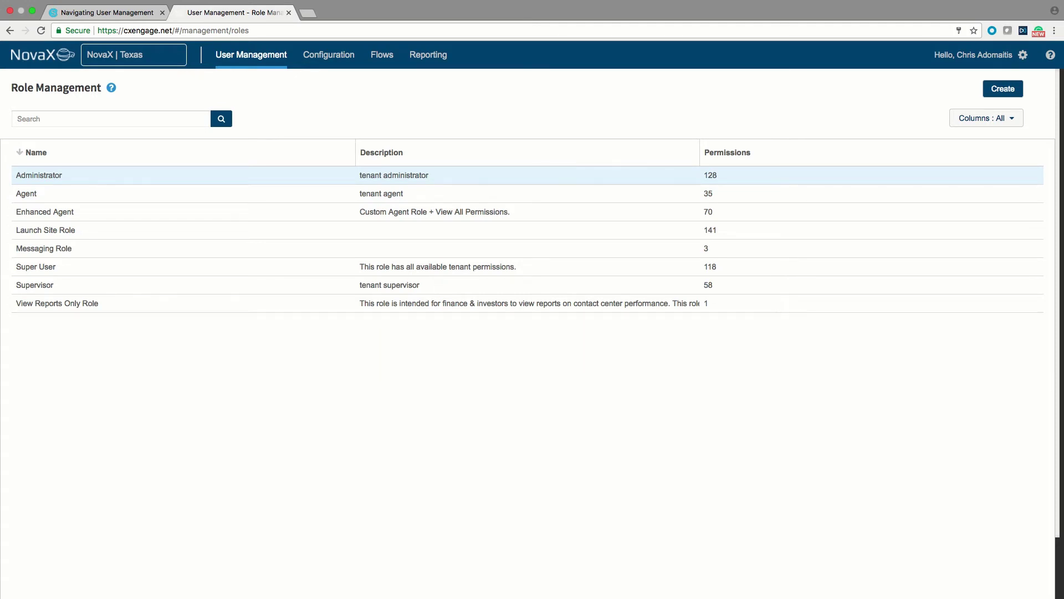
Browse the Agent, Supervisor and Enhanced Agent roles, then show the Administrator role's details
click(39, 176)
click(26, 194)
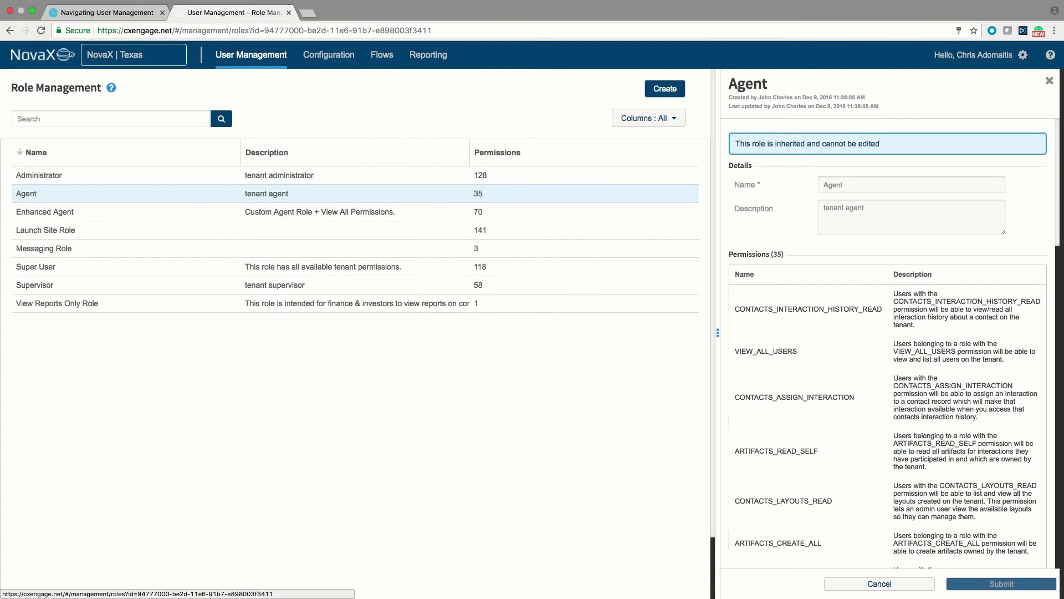
click(34, 285)
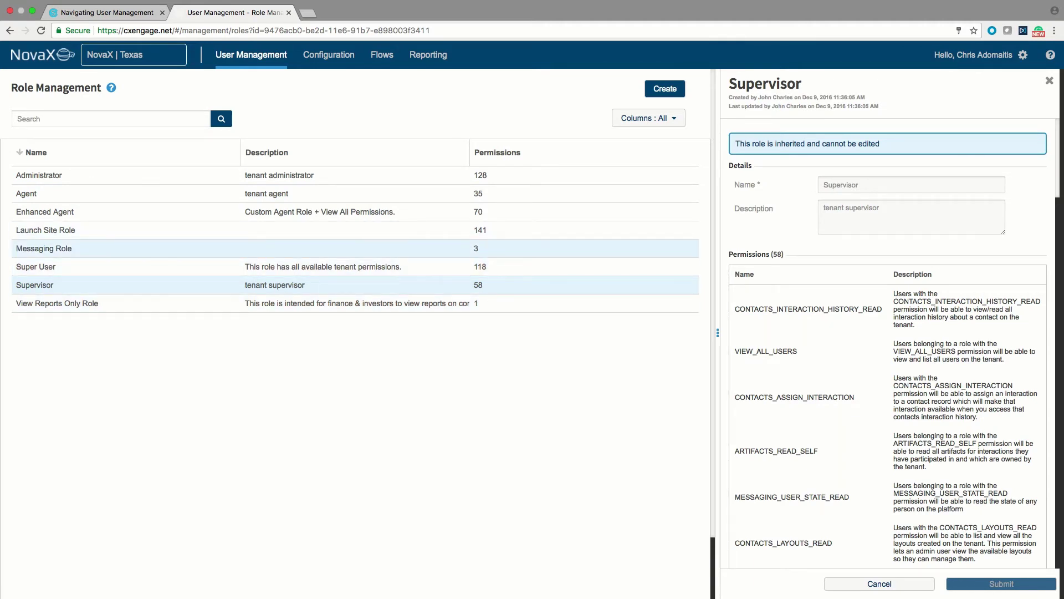
click(44, 212)
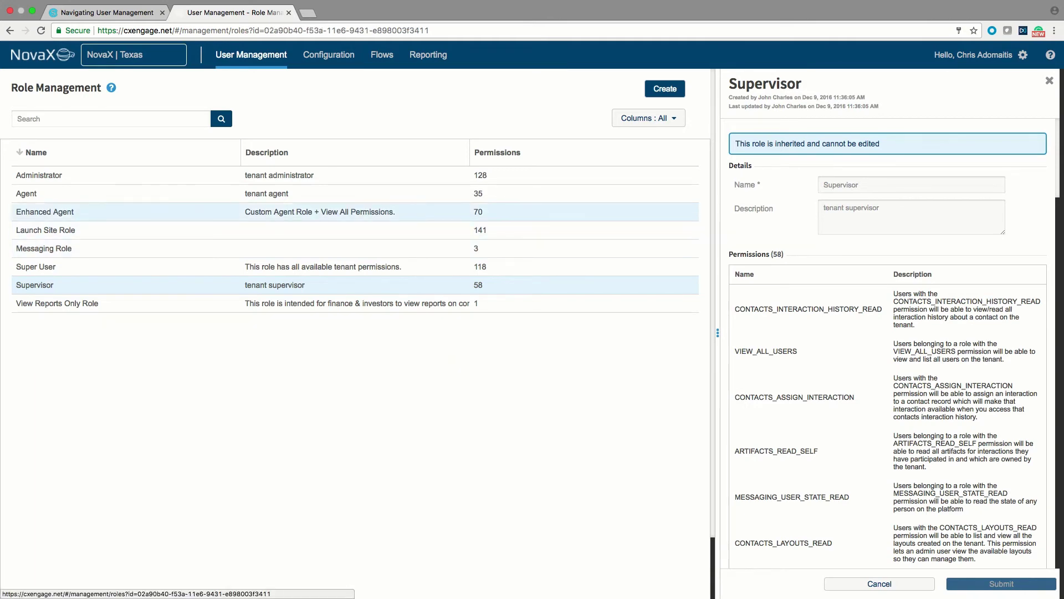
scroll(879, 268, down, 6)
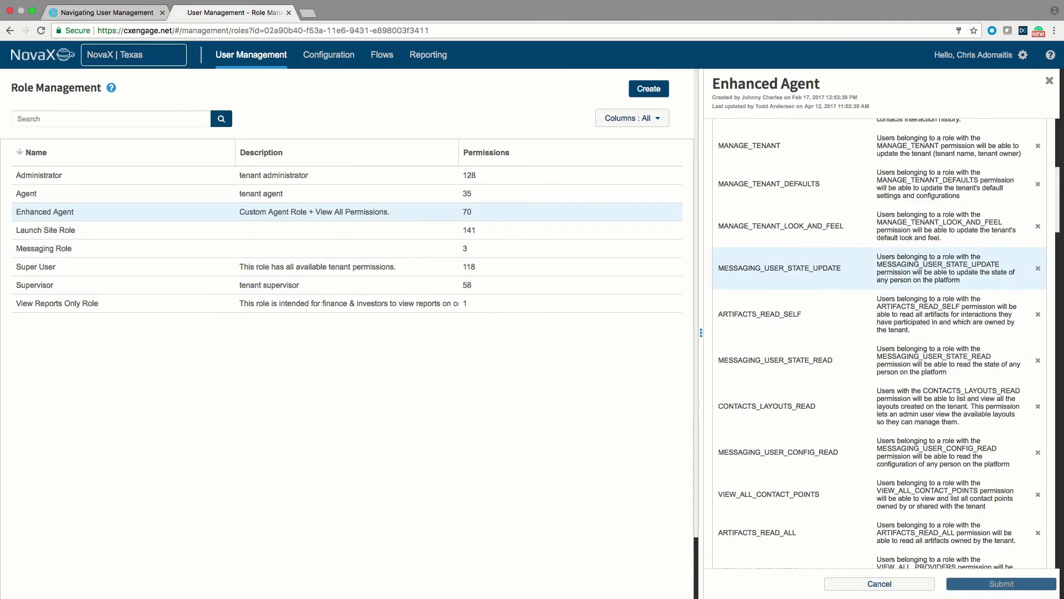
scroll(879, 294, down, 3)
scroll(879, 294, down, 9)
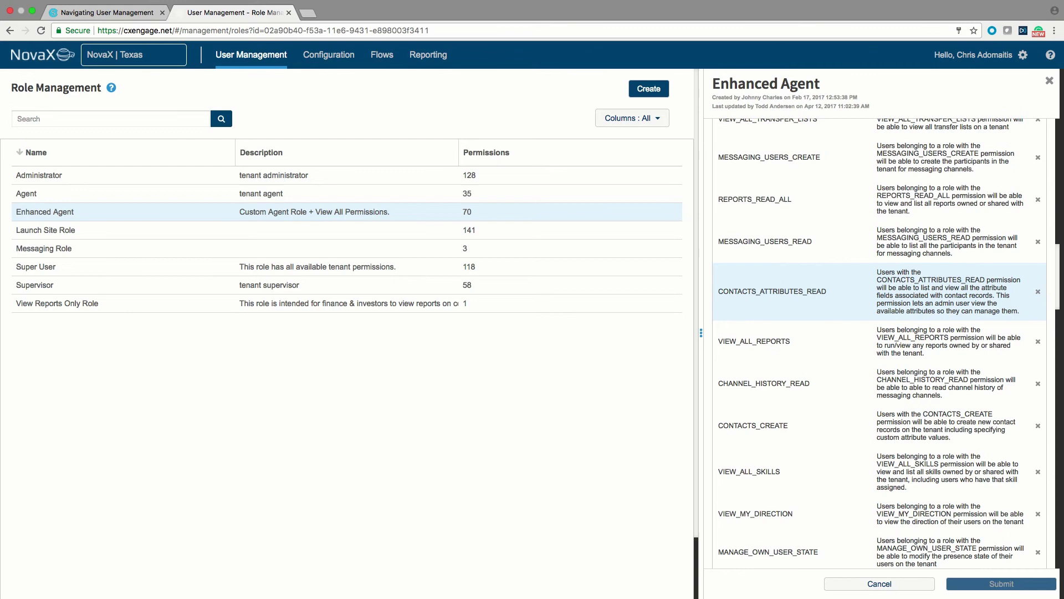
scroll(879, 299, up, 20)
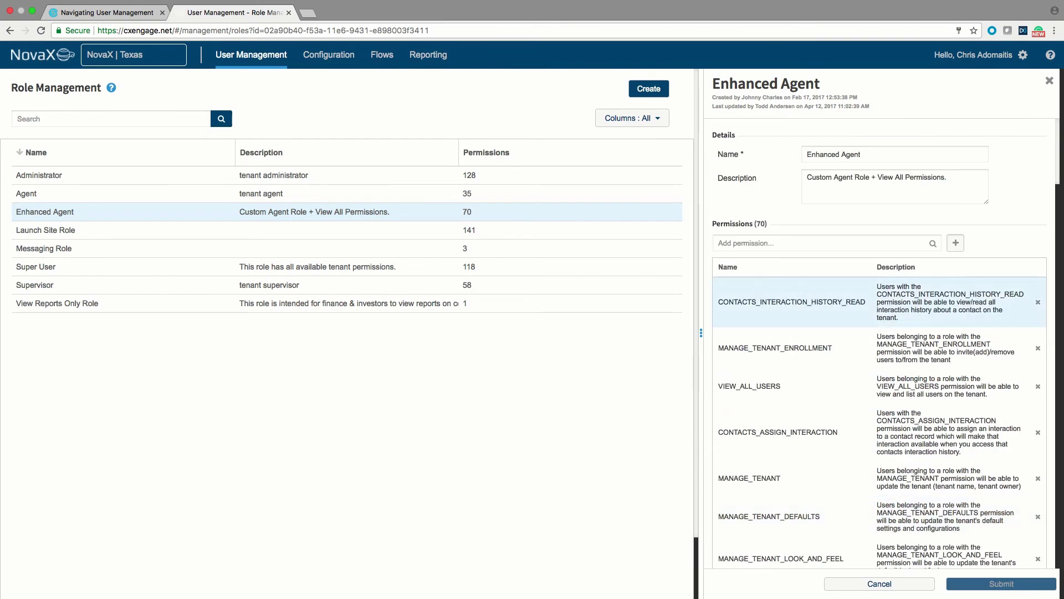
click(111, 176)
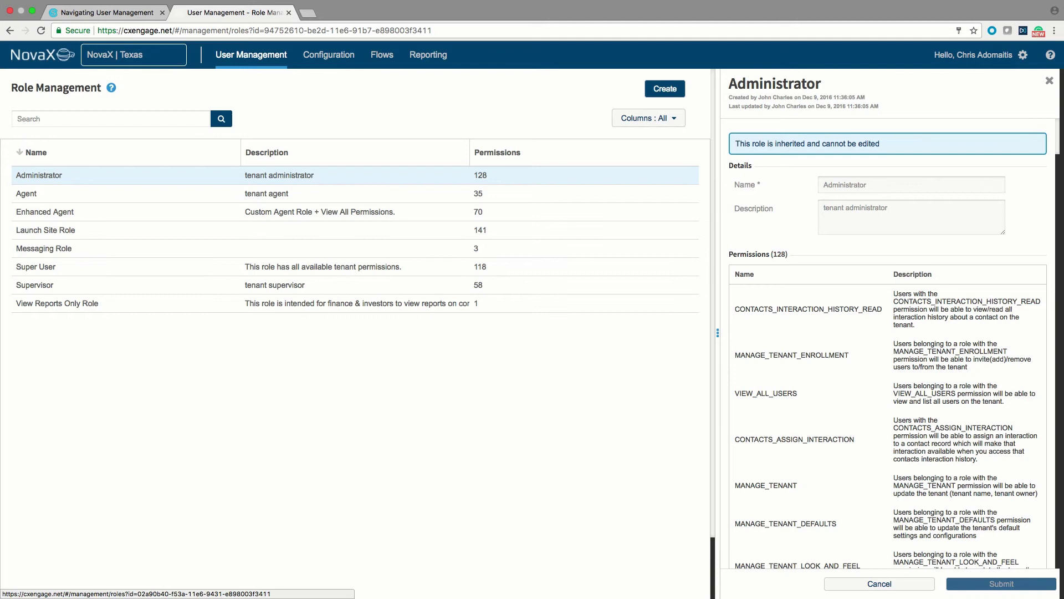
Create a role named 'a Sample role' and add the ARTIFACTS_READ_ALL permission
click(664, 88)
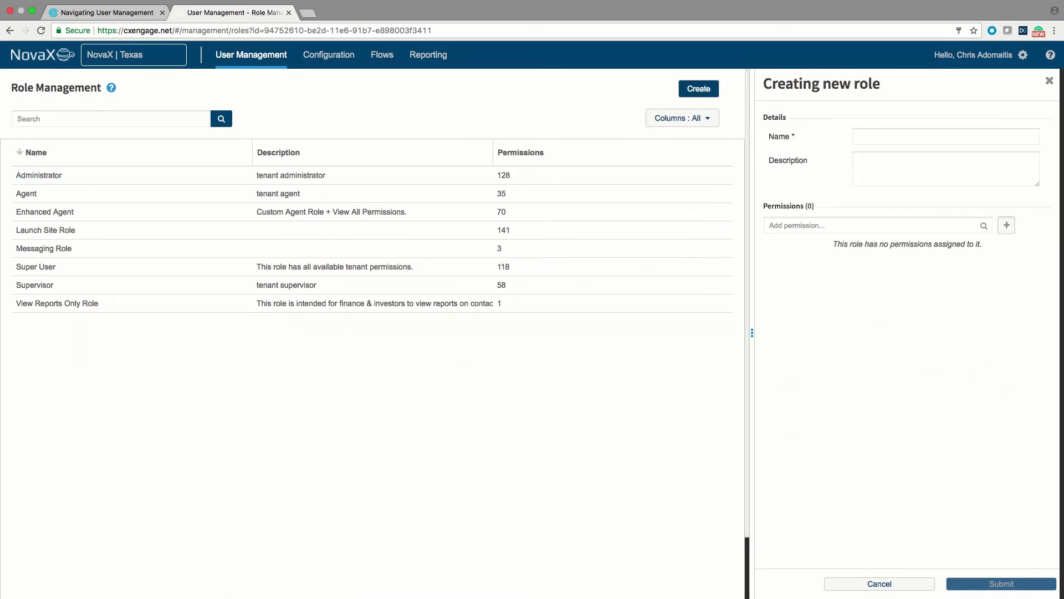
text(a Sample role)
key(Tab)
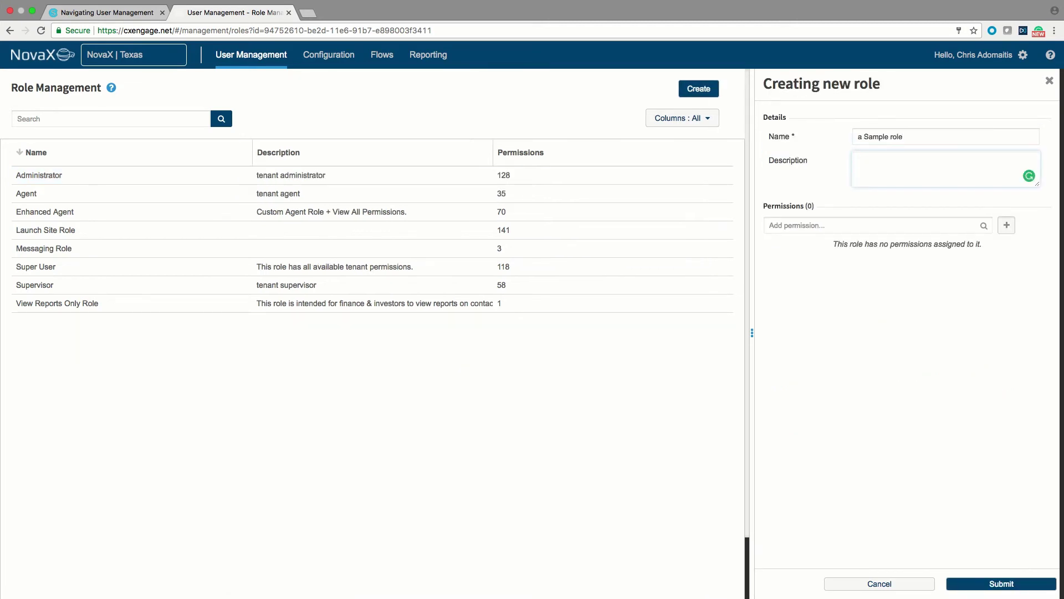
click(876, 225)
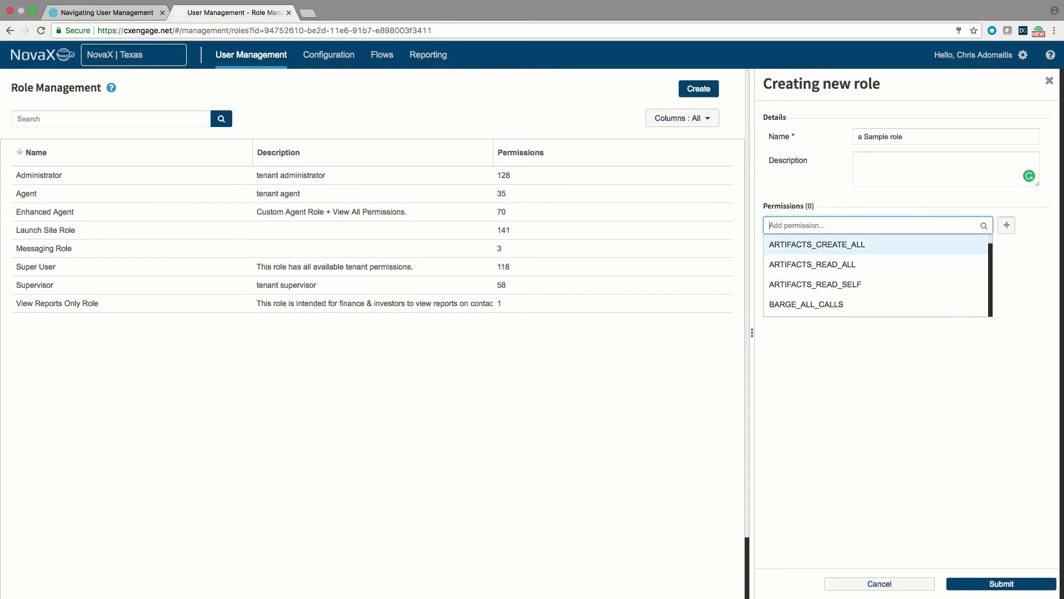
key(Down)
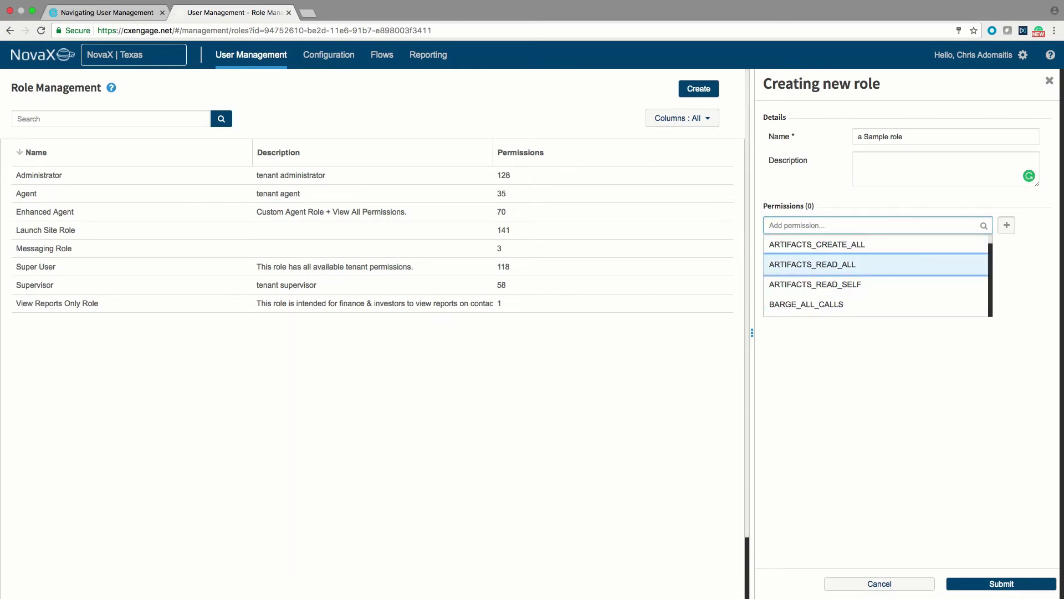
key(Return)
key(Return)
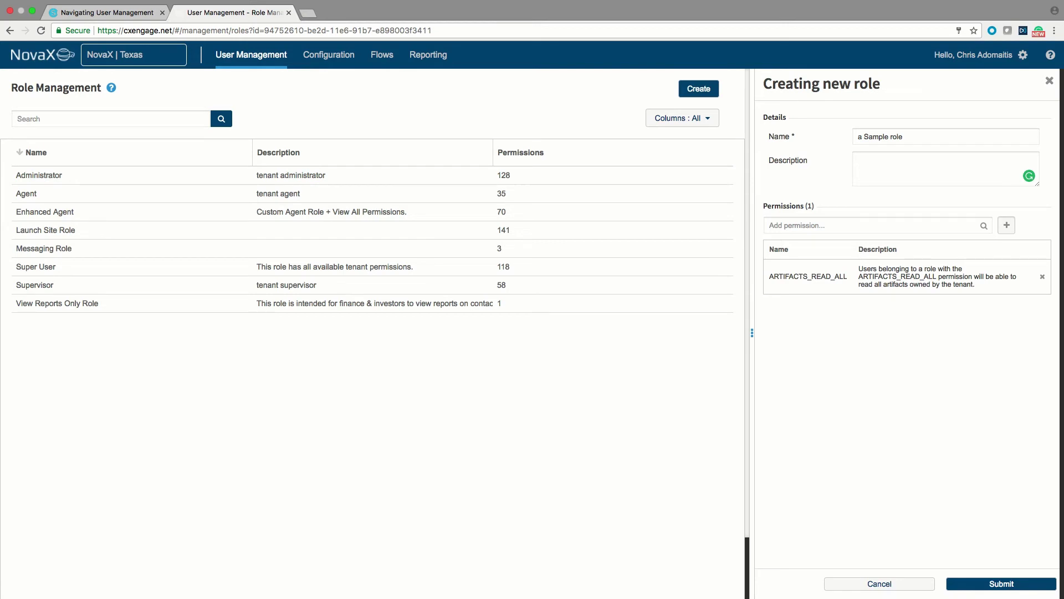
Discard the unsaved role and switch to the Skills page
click(880, 584)
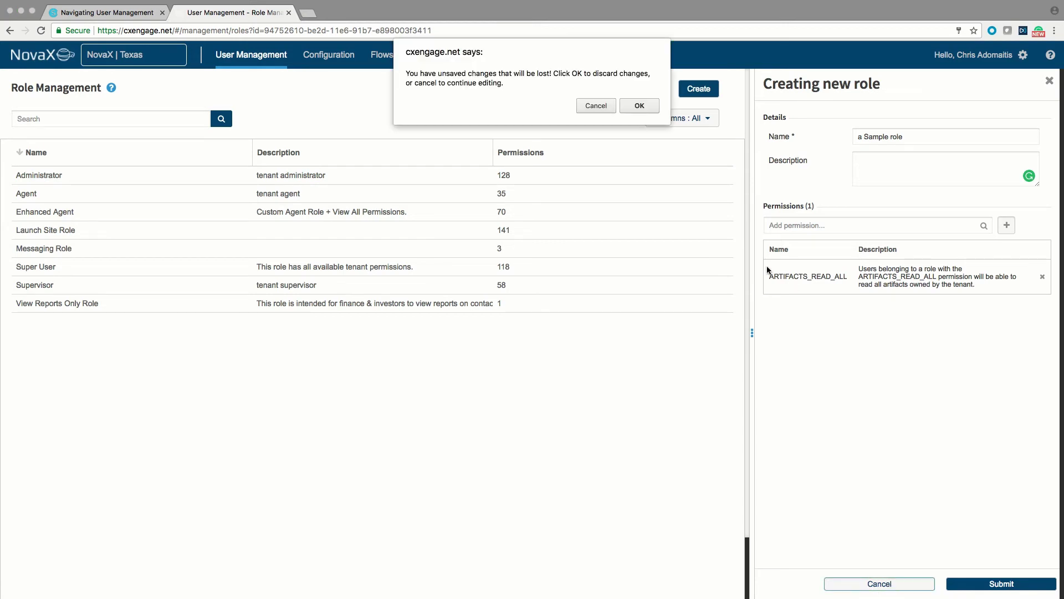
click(643, 110)
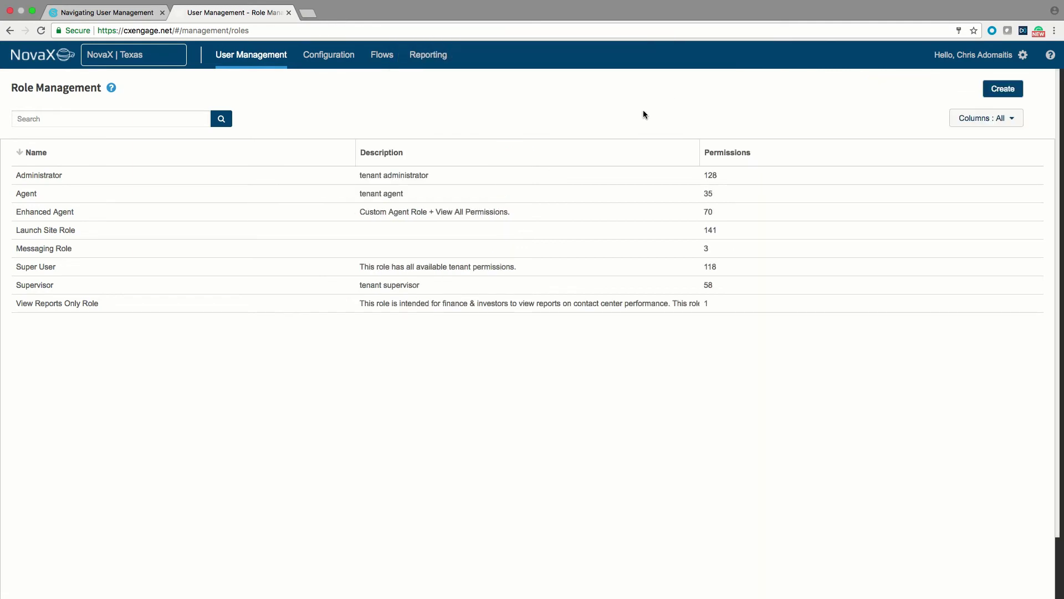
mouse_move(266, 53)
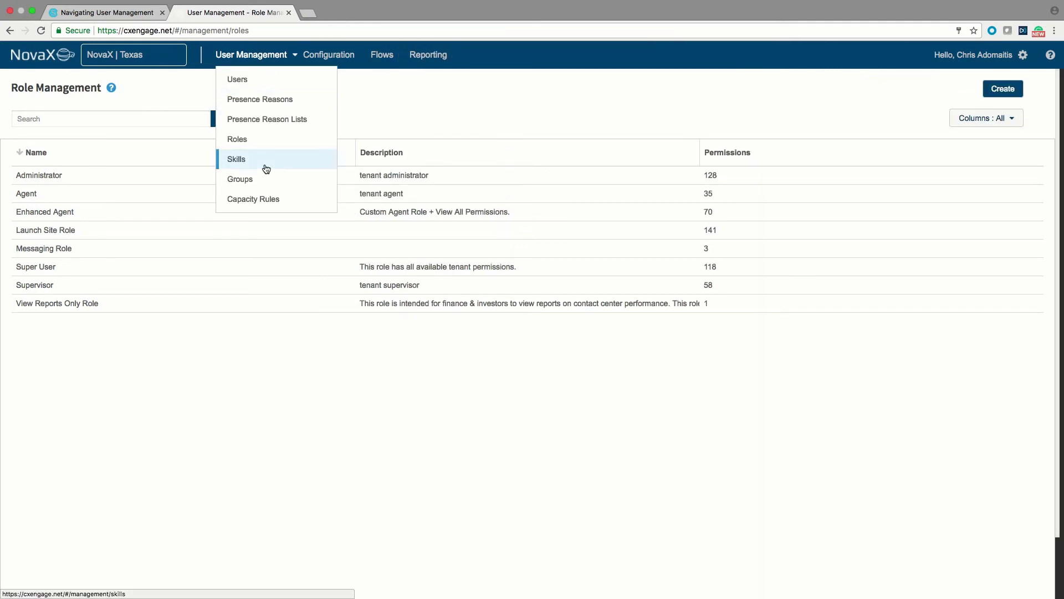
click(237, 159)
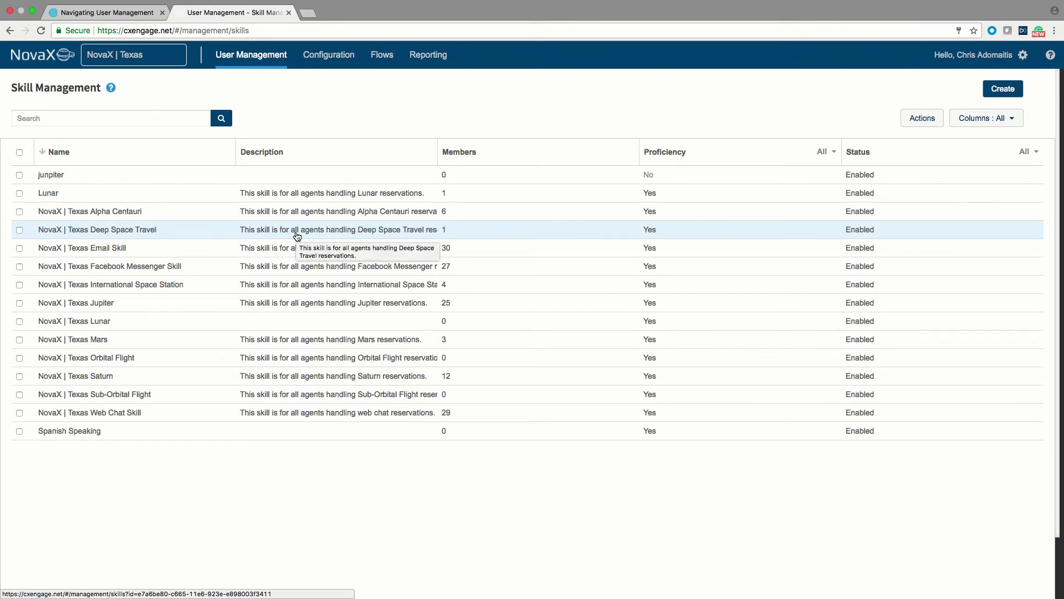
View the Deep Space Travel, junpiter and NovaX | Texas Email Skill details, ending on its 30 members
click(297, 233)
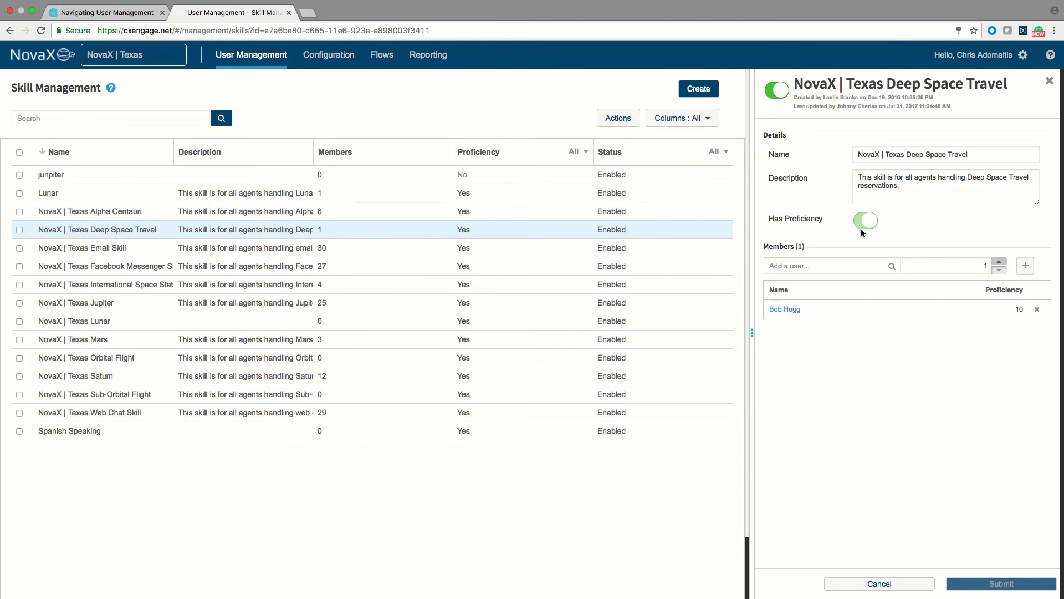
click(492, 175)
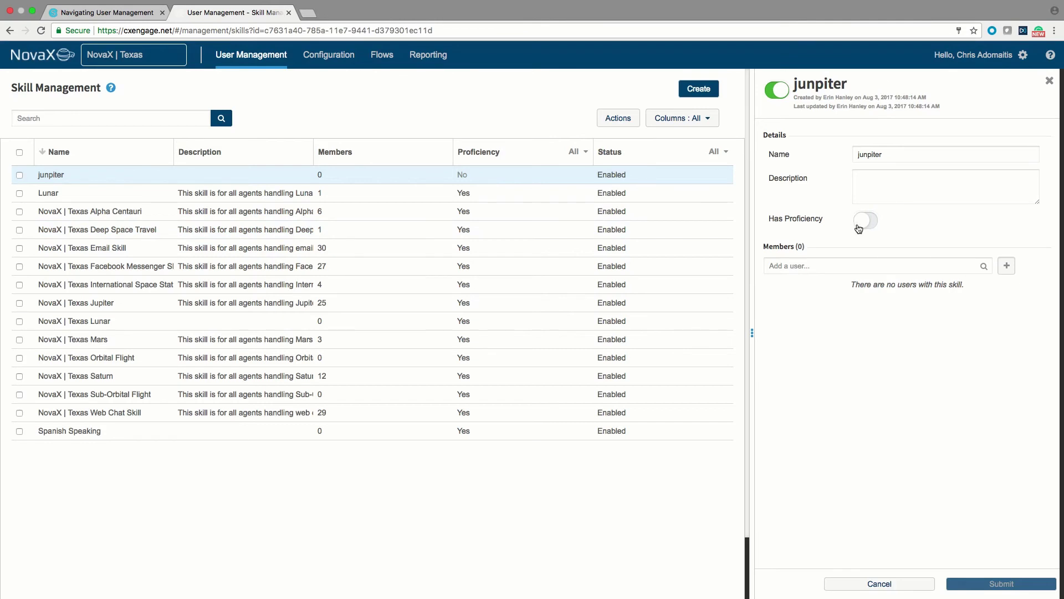
click(521, 255)
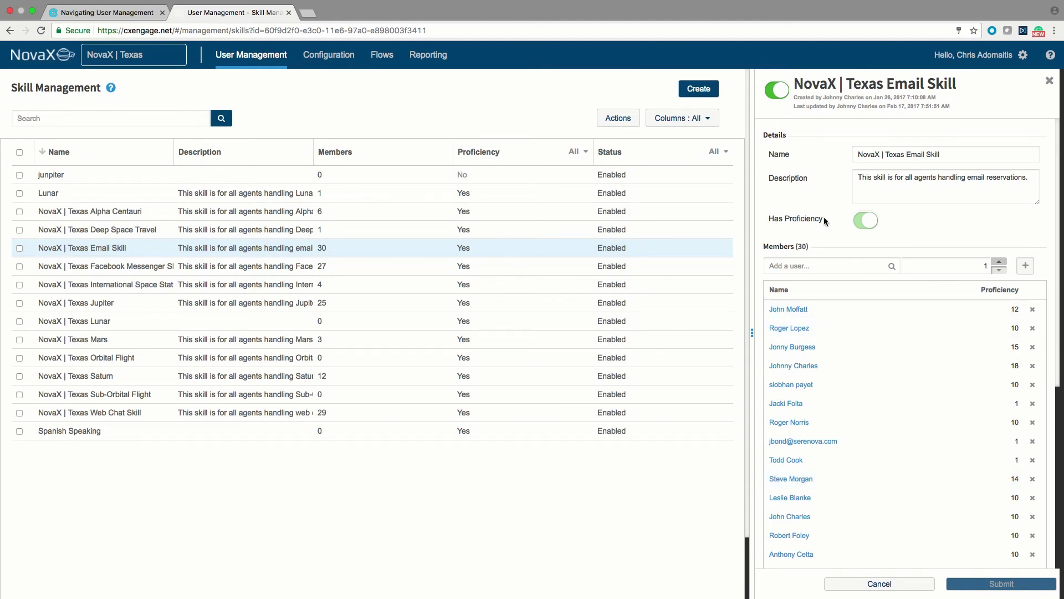
Open the new-skill form, click into the name field, then close it without saving
click(713, 93)
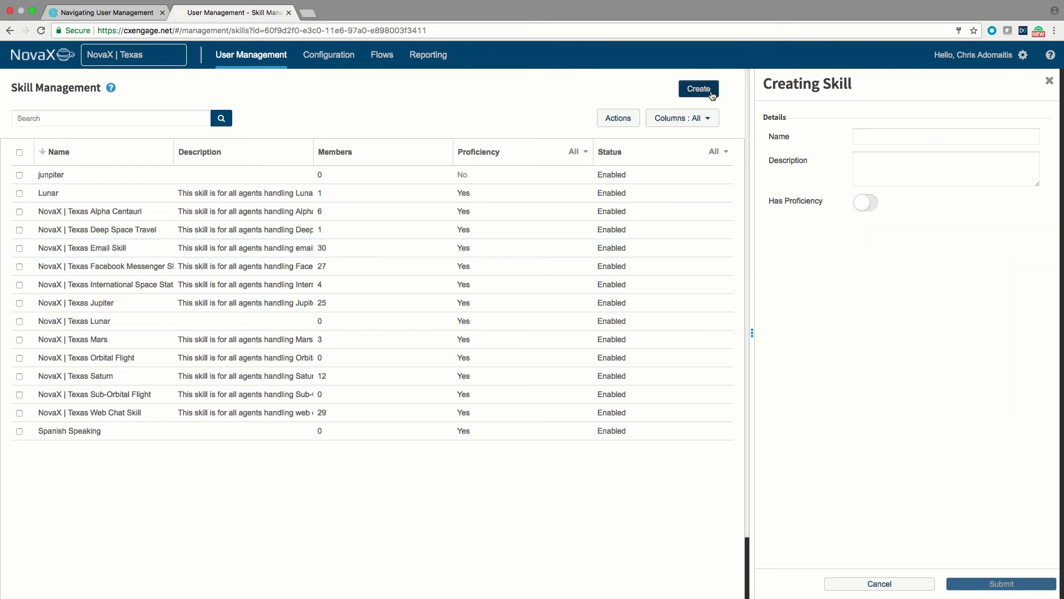
click(884, 138)
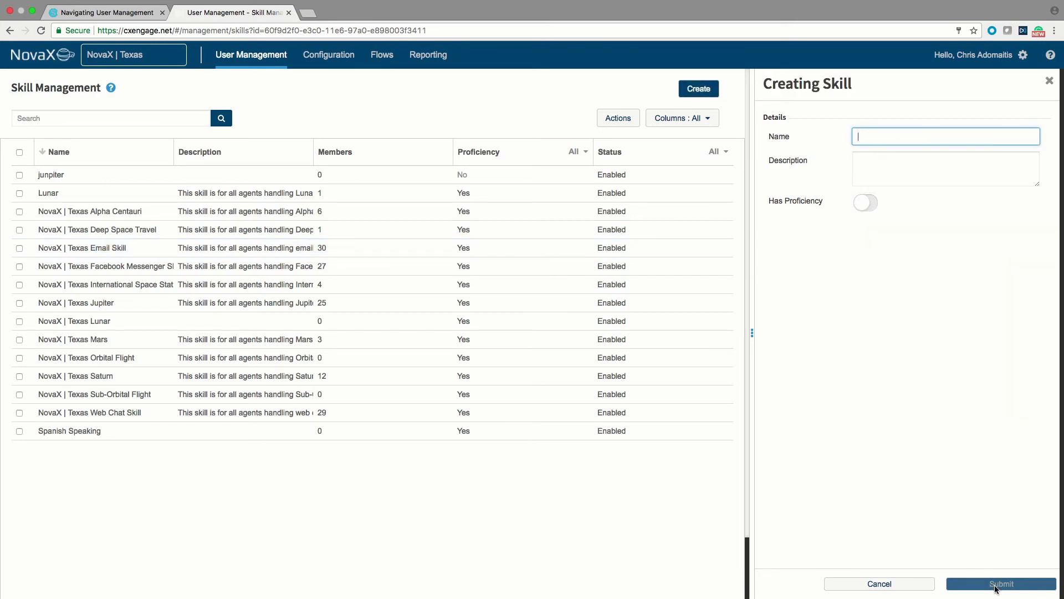
click(1049, 81)
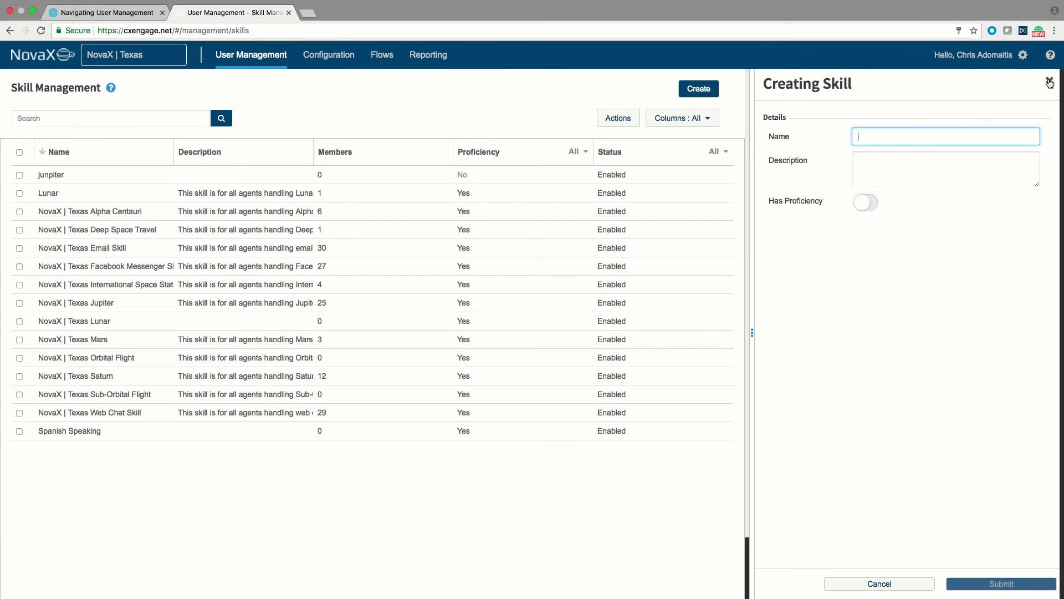
Preview the bulk Actions options for skills and cancel without applying anything
click(110, 116)
click(917, 118)
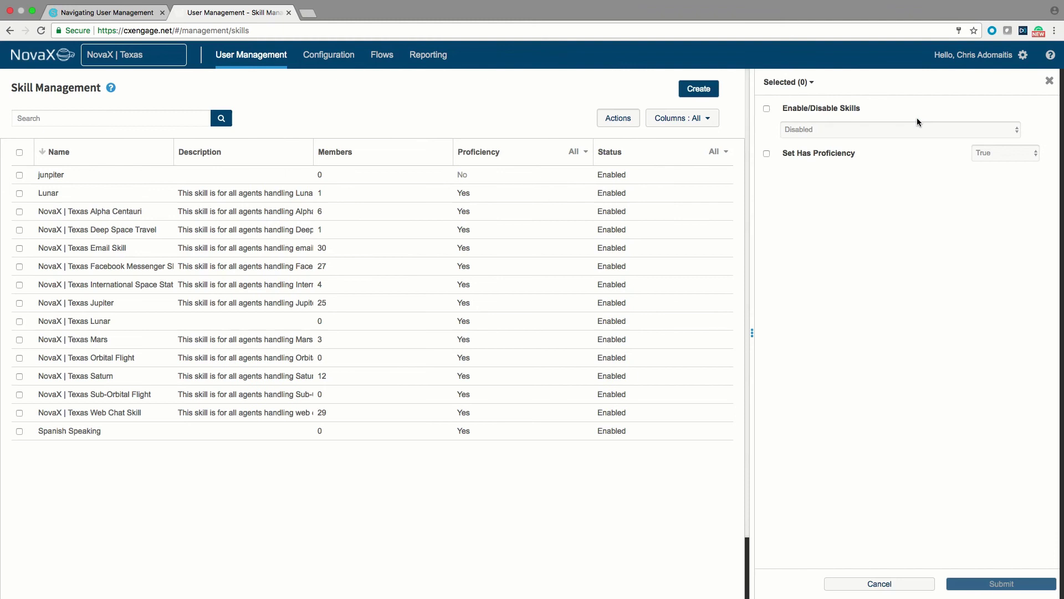
click(804, 107)
click(887, 588)
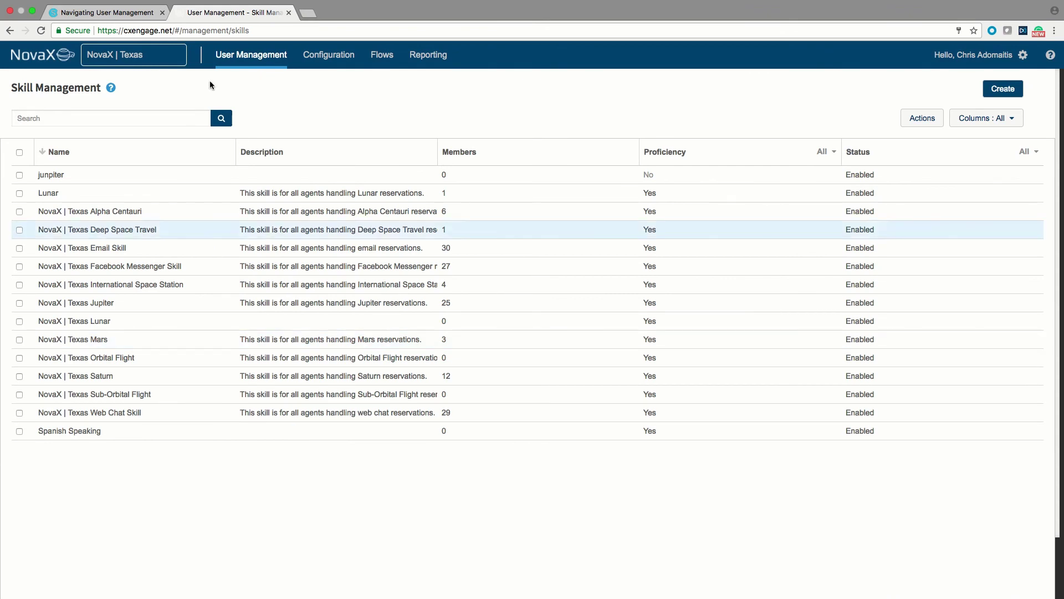
Go to User Management > Groups and show the Destinations Team group's details with its 12 members
mouse_move(233, 58)
click(251, 181)
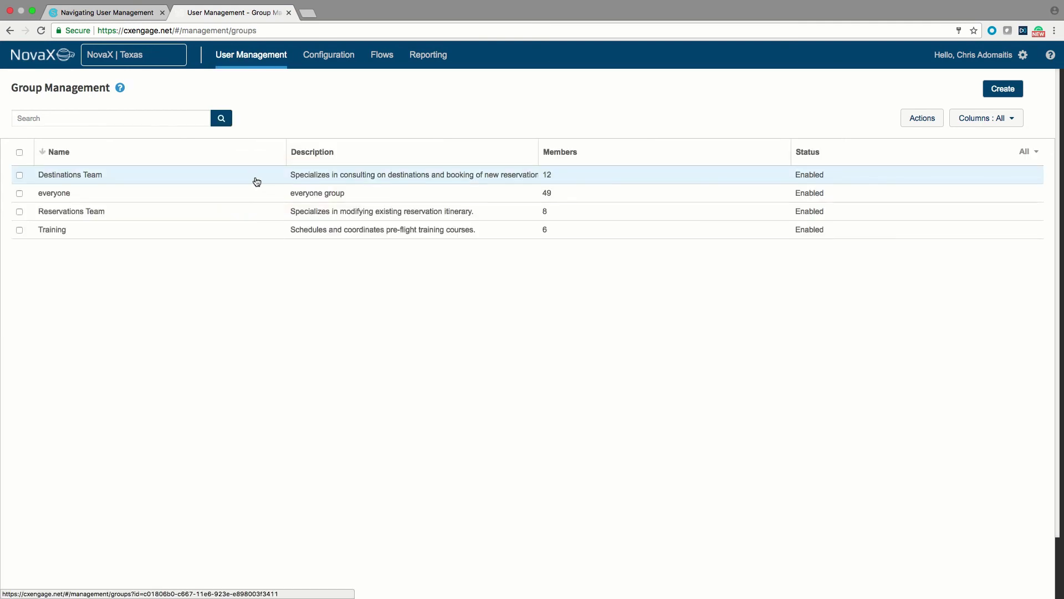
click(256, 181)
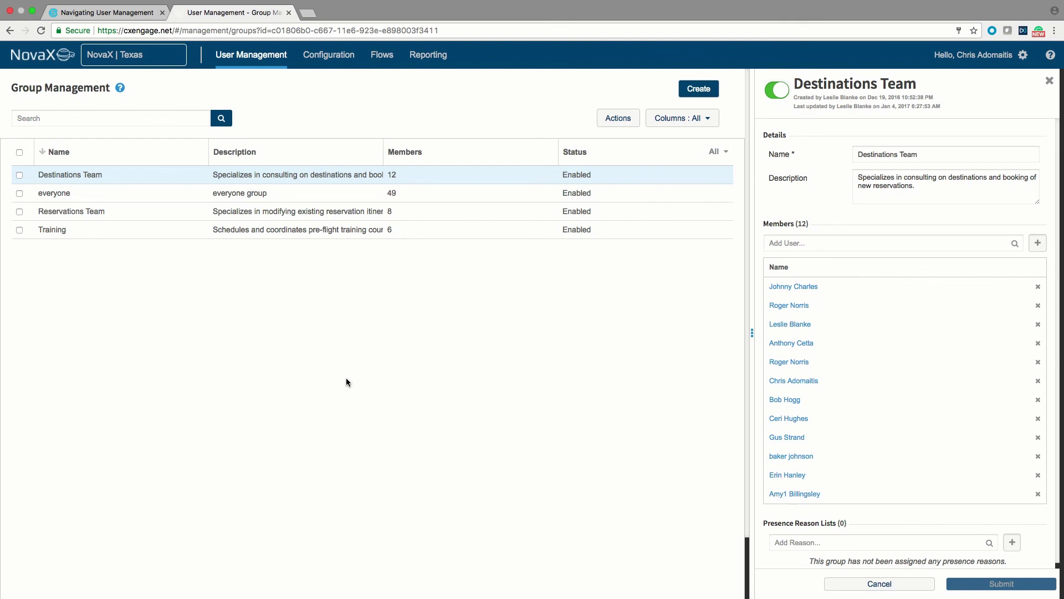
Open the User Management menu in the top navigation bar
click(267, 66)
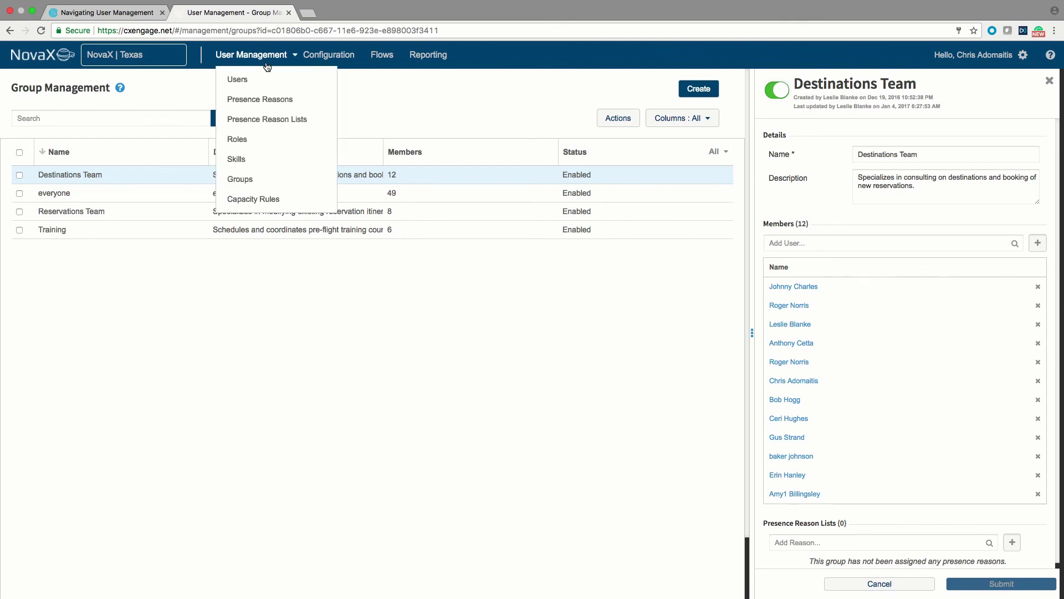